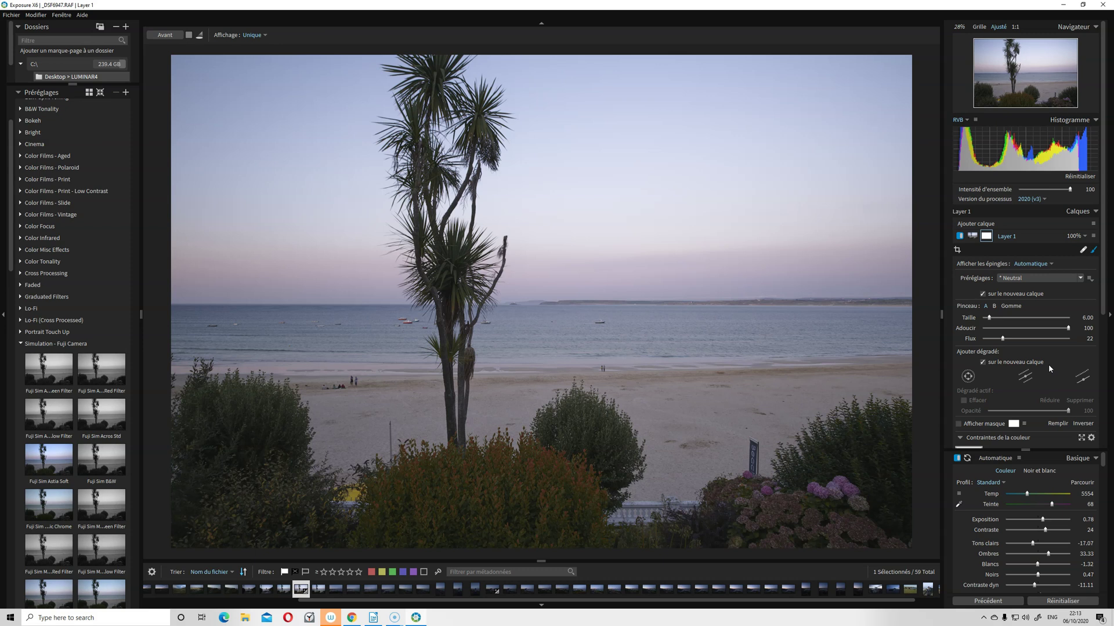
- Examine the layer's masking and colour constraint options and the colour adjustment settings
scroll(1032, 348, "down", 5)
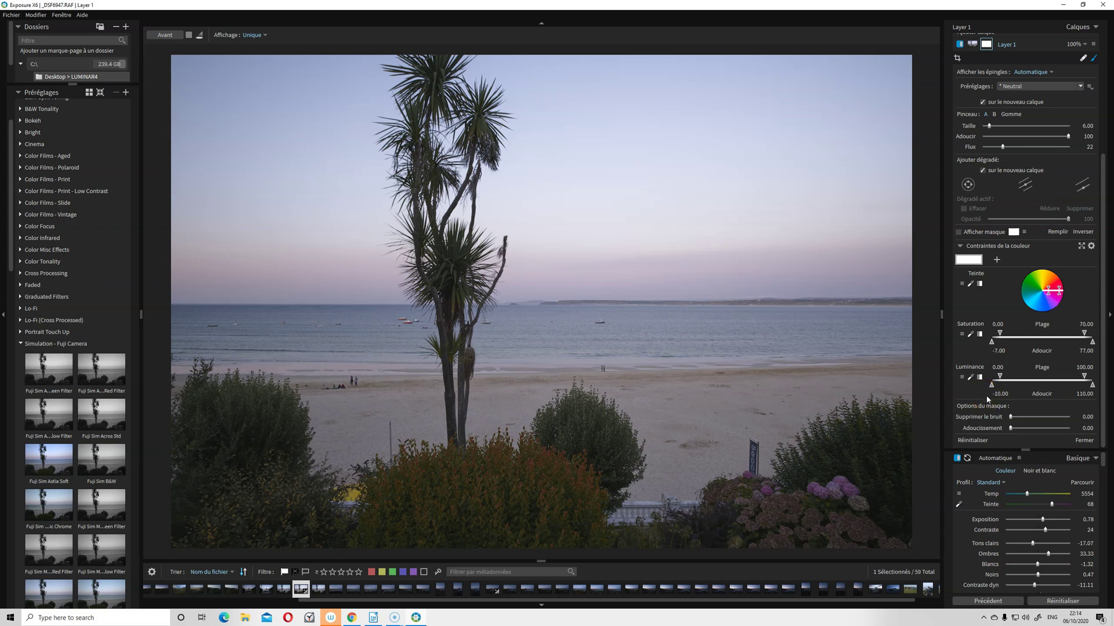
scroll(986, 400, "up", 5)
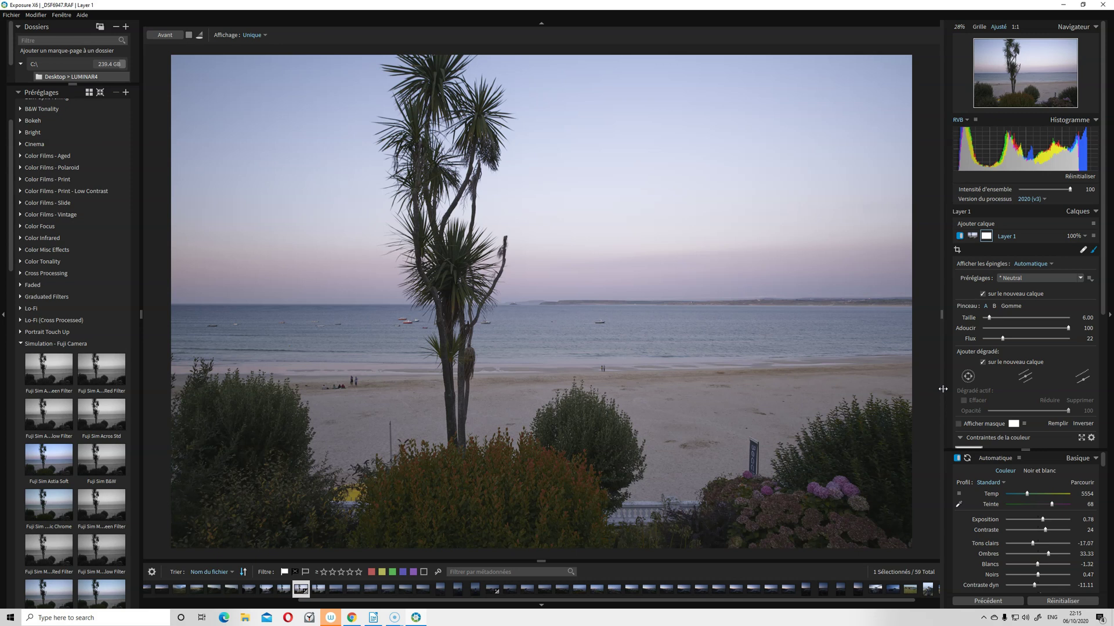
left_click(986, 436)
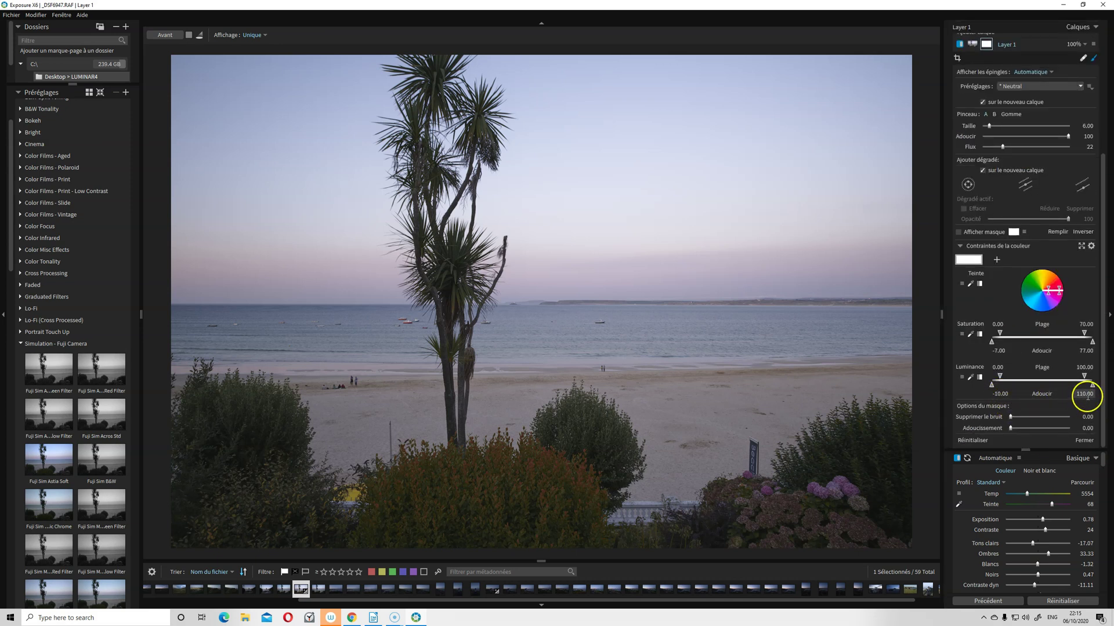
left_click(1079, 459)
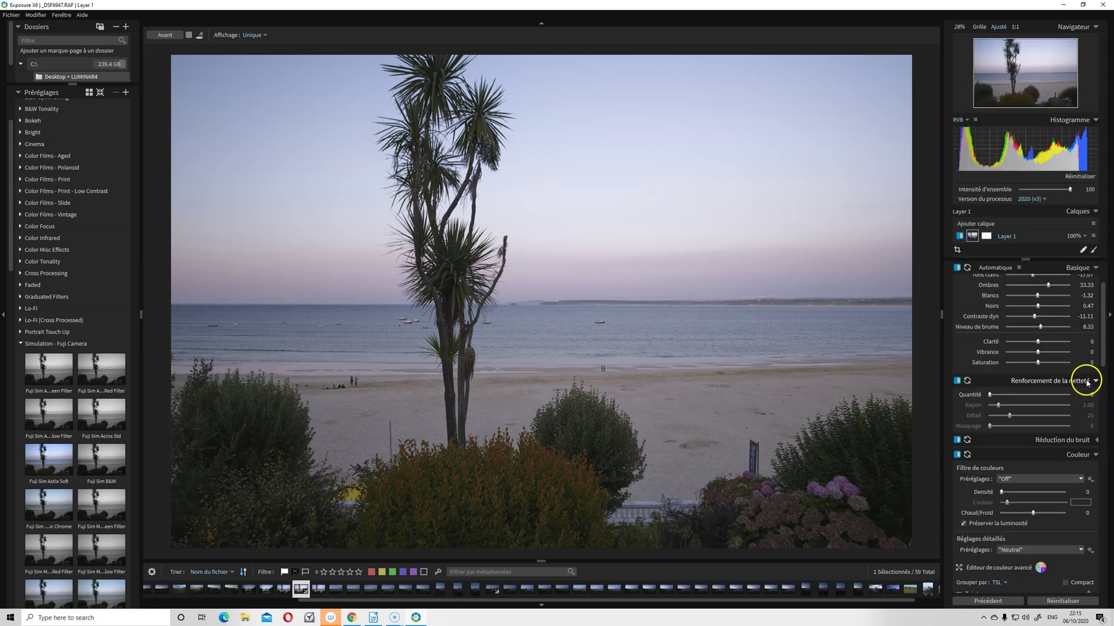
left_click(1075, 452)
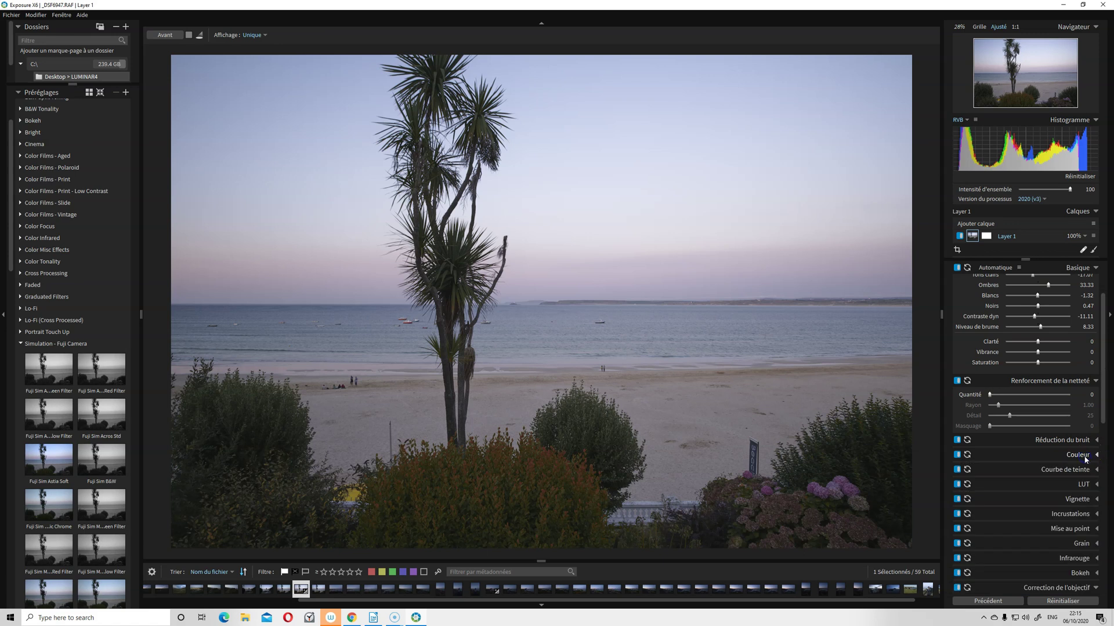
- Darken the midtones by lowering the RGB tone curve with a point at about input 49.46, output 38.59
scroll(1082, 453, "down", 1)
scroll(1087, 447, "down", 1)
left_click(1085, 337)
left_click(1021, 428)
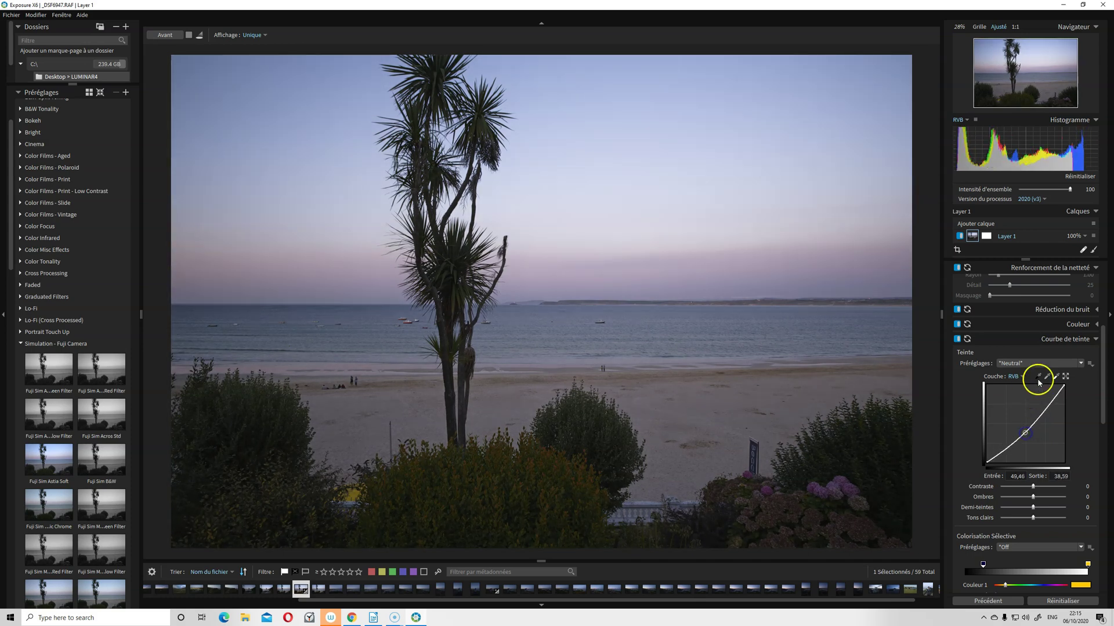
left_click(1035, 364)
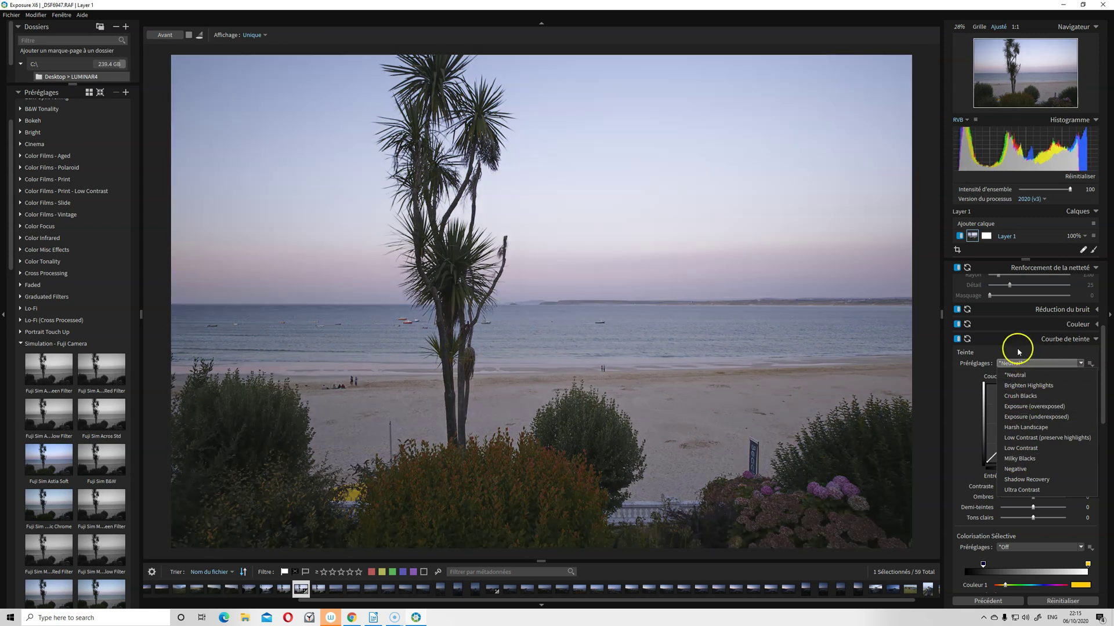
left_click(959, 392)
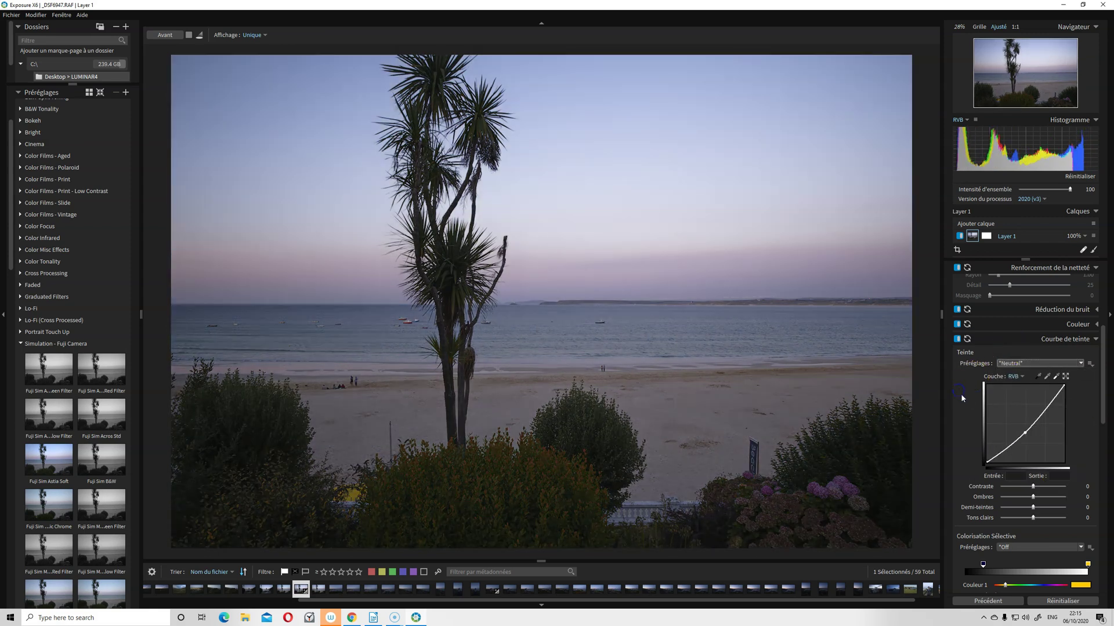
- Switch the tone curve to the blue channel and lower it to about input 57.61, output 46.20
left_click(1015, 377)
left_click(1017, 394)
left_click(1018, 376)
left_click(1020, 399)
left_click(1015, 376)
left_click(1021, 421)
left_click_drag(1025, 425, 1030, 427)
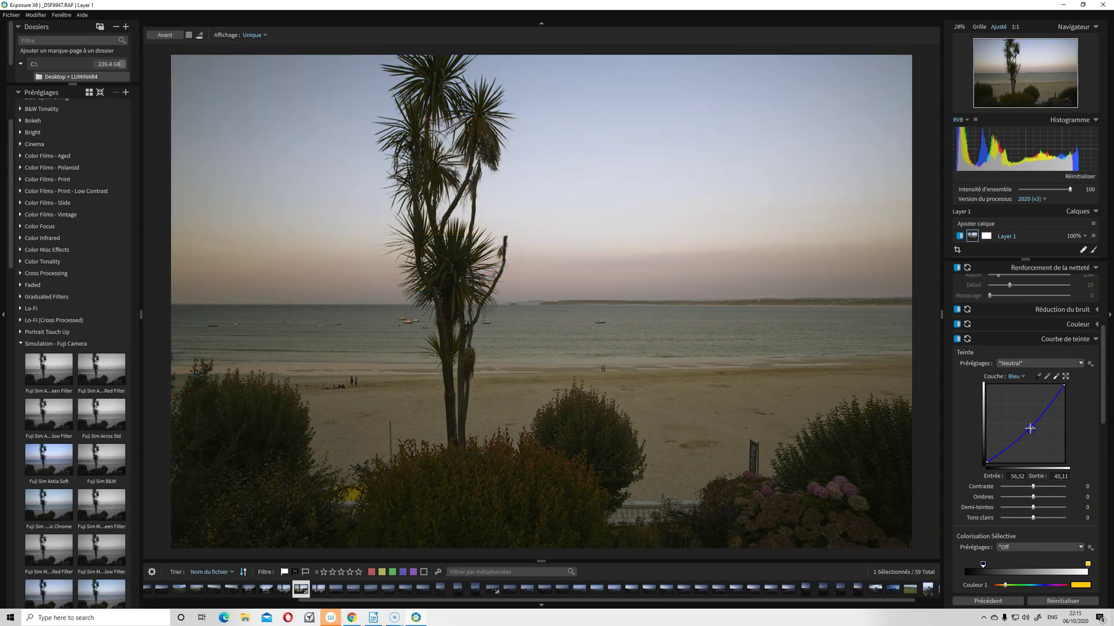
left_click_drag(1031, 428, 1031, 428)
- Shift the selective colouring's tonal markers inward on the gradient and open the LUT settings
scroll(1079, 423, "down", 3)
left_click(1057, 432)
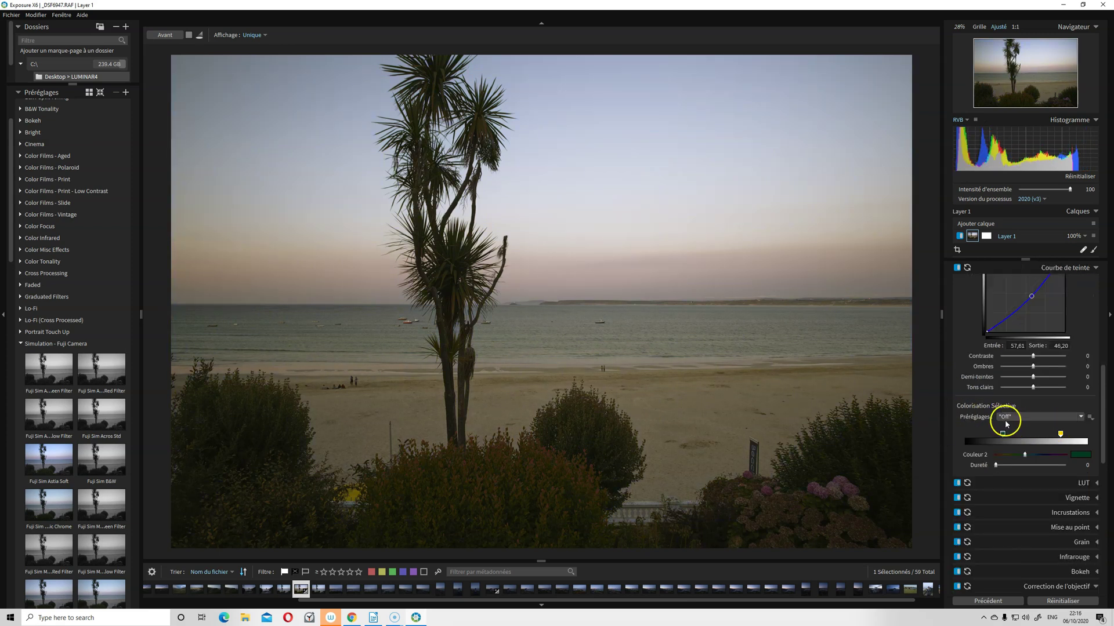
left_click(1082, 484)
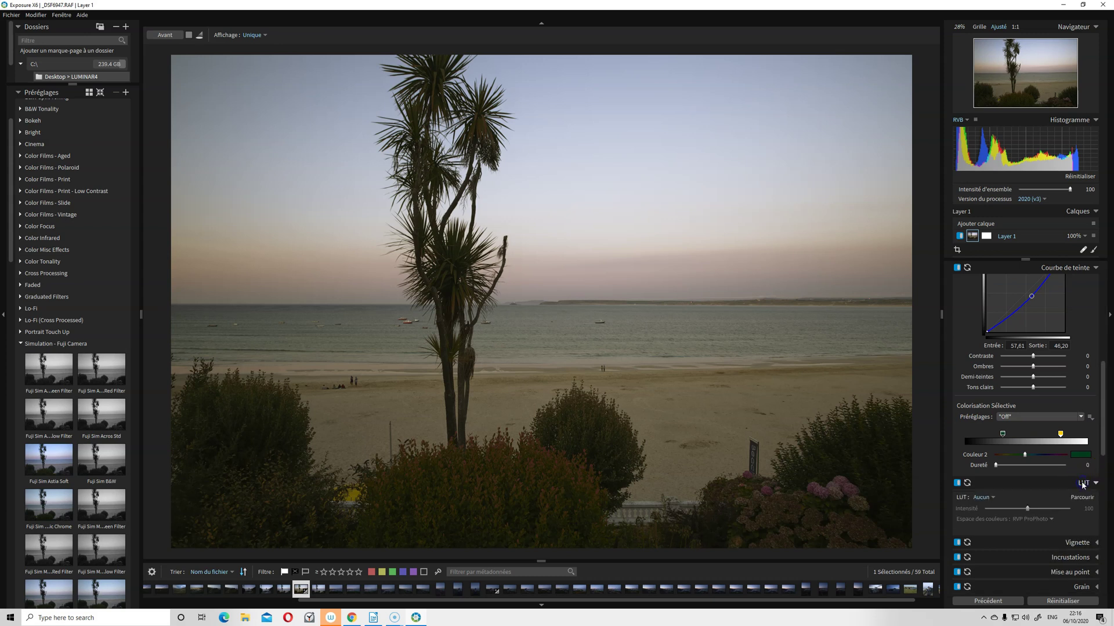
scroll(1082, 485, "down", 2)
- Try a vignette with amount 15, size -82, softness 100 and ripple size 30, with its location adjusted on the photo
left_click(1085, 440)
scroll(1079, 447, "down", 1)
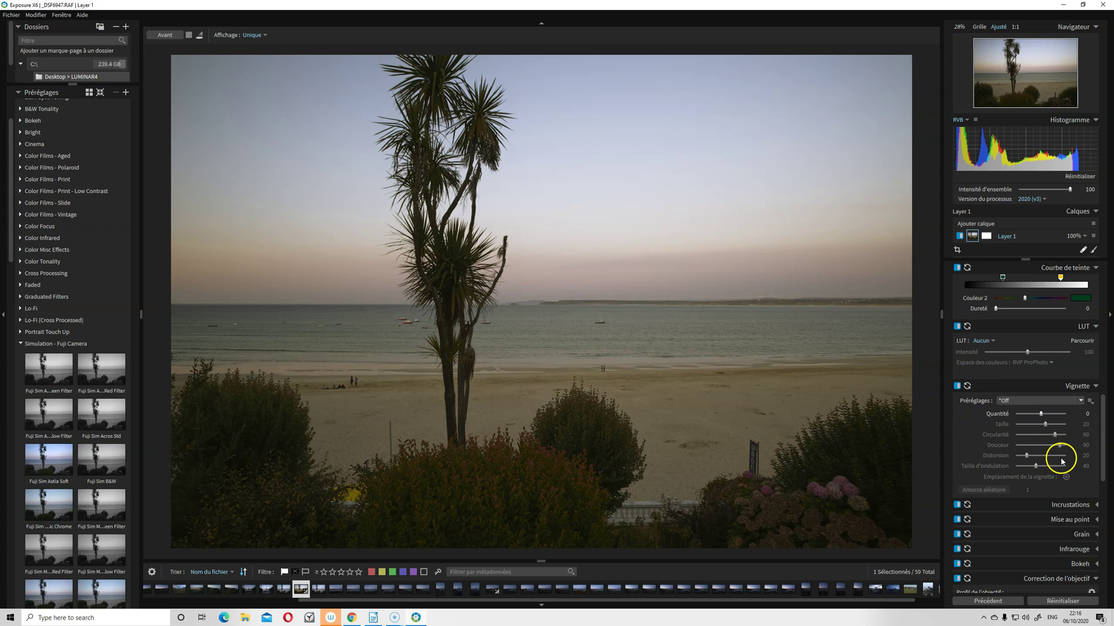
left_click_drag(1040, 413, 1024, 414)
left_click(1066, 477)
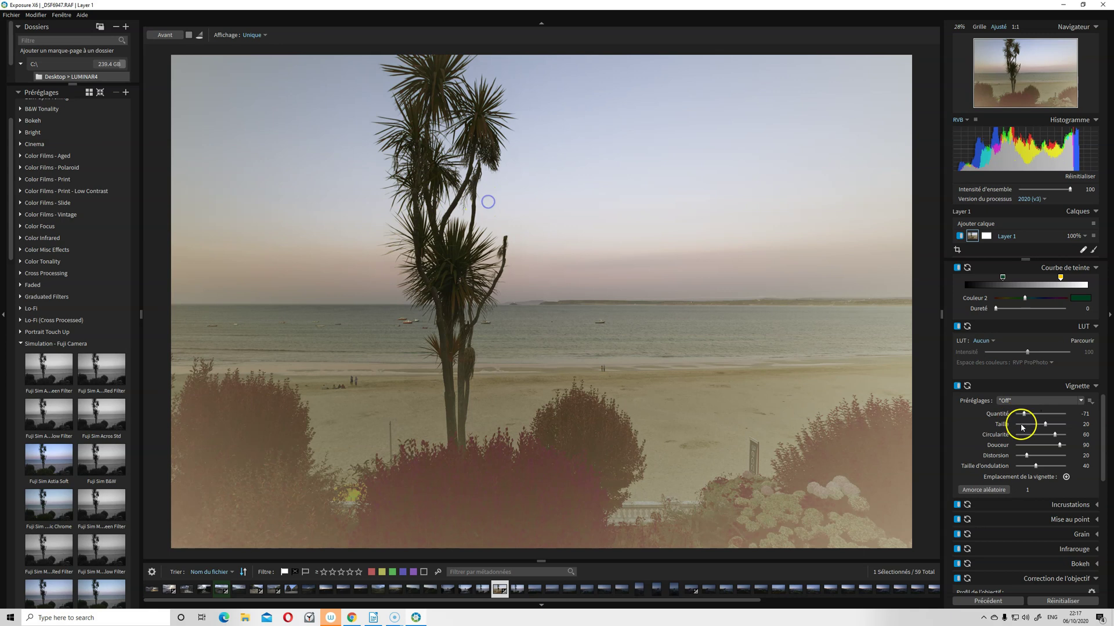
mouse_move(1023, 414)
left_mouse_down()
mouse_move(1048, 414)
mouse_move(1021, 425)
mouse_move(1079, 446)
mouse_move(1044, 414)
left_mouse_up()
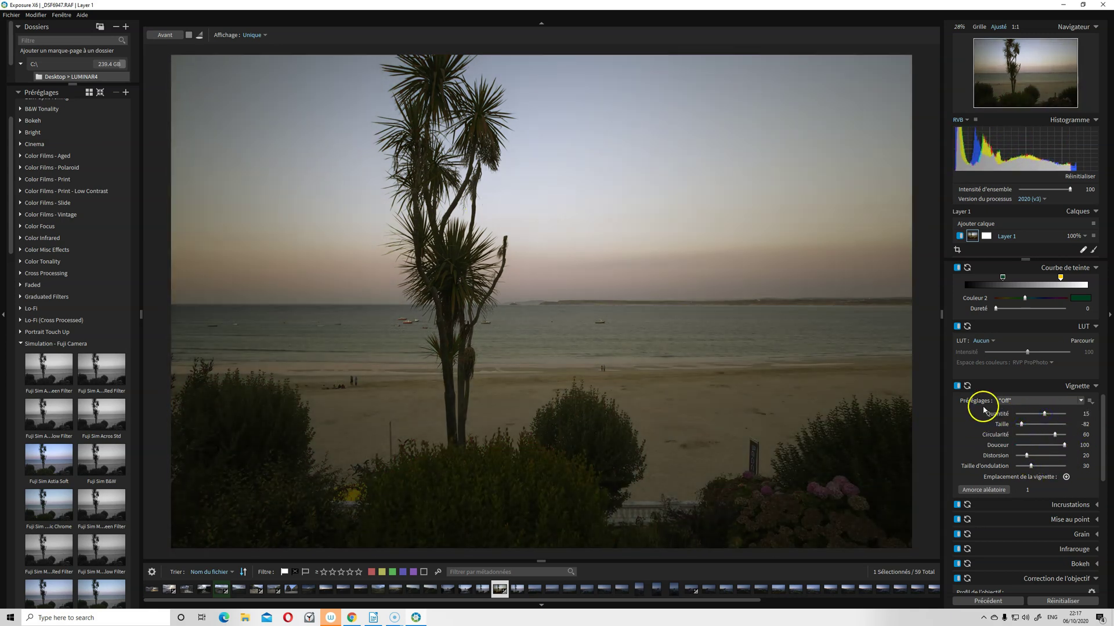
- Compare the photo with and without the vignette, and leave the vignette switched off
left_click(957, 386)
left_click(957, 386)
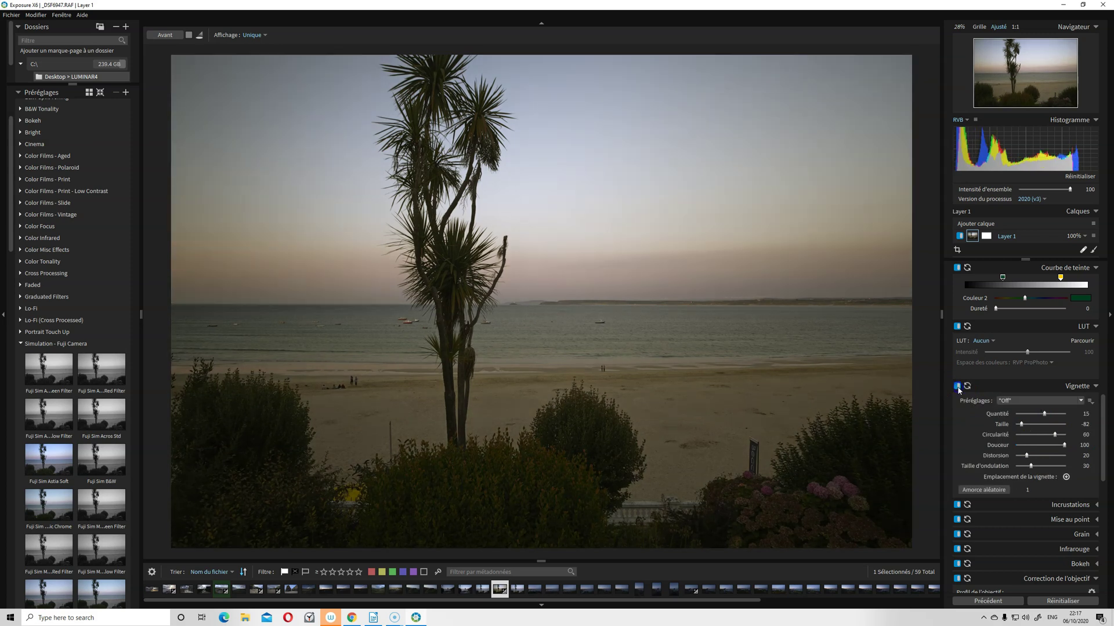
left_click(957, 387)
- Open the overlay settings and enable the Corner 1 light effect on the photo
scroll(1039, 460, "down", 1)
left_click(1080, 454)
scroll(1044, 469, "down", 2)
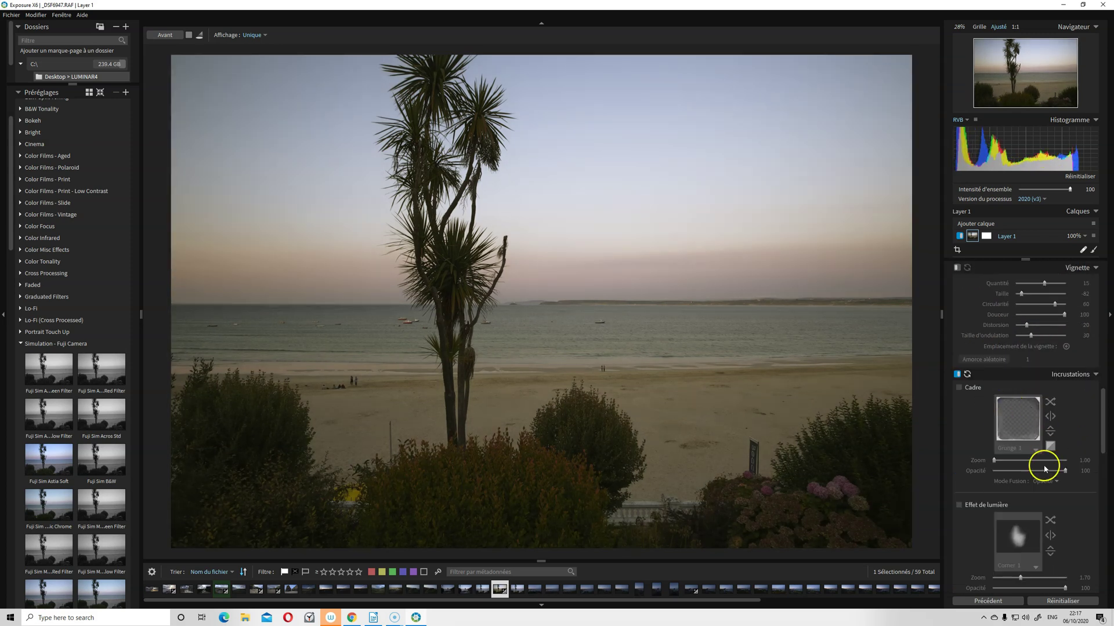
scroll(1045, 469, "down", 2)
scroll(1019, 473, "down", 2)
left_click(1022, 411)
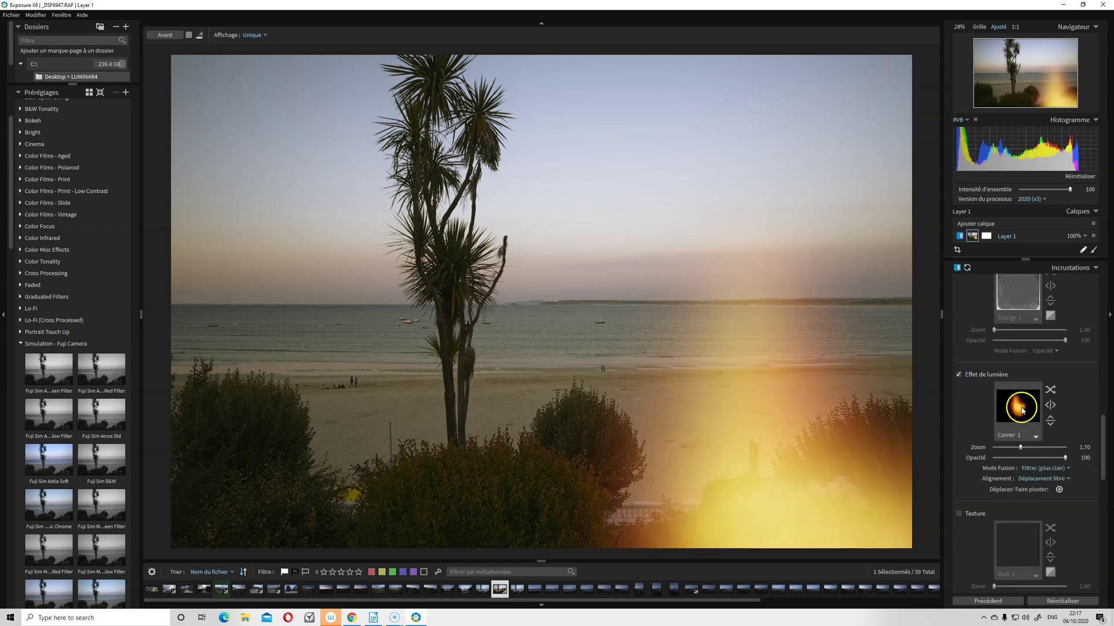
- Try other light effects from the overlay library, including Eclipse Center and Out Of Focus Green
left_click(1052, 428)
left_click(1018, 406)
left_click(999, 298)
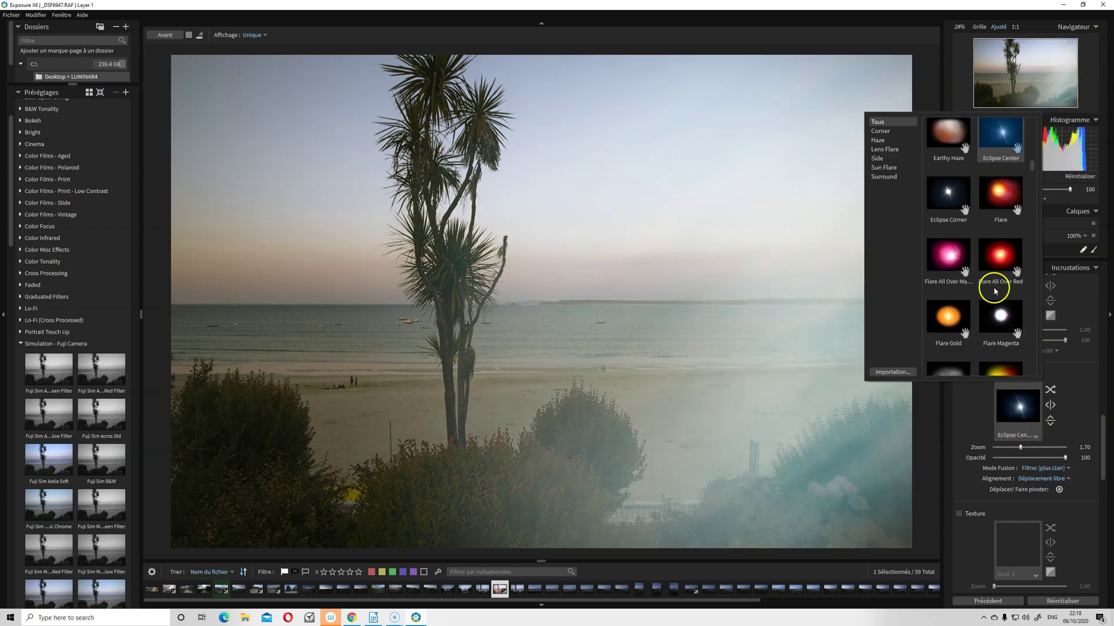
scroll(994, 292, "down", 5)
left_click(989, 294)
left_click(994, 323)
left_click(937, 279)
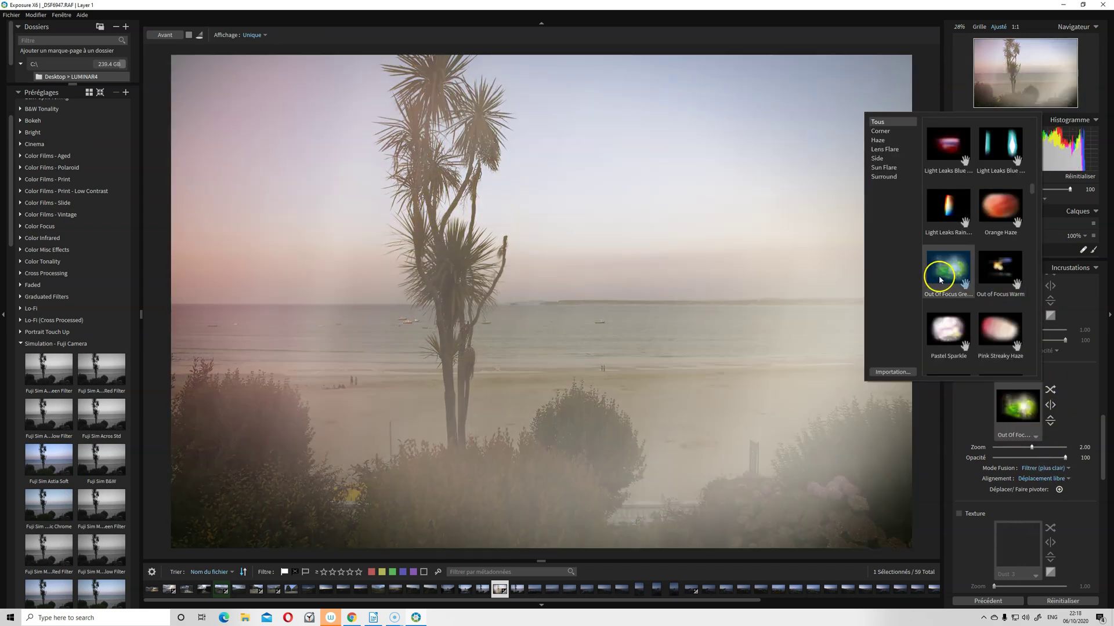
- Try the rainbow light leak, Orange Haze and Out of Focus Warm light effects, and apply Pastel Sparkle
left_click(948, 206)
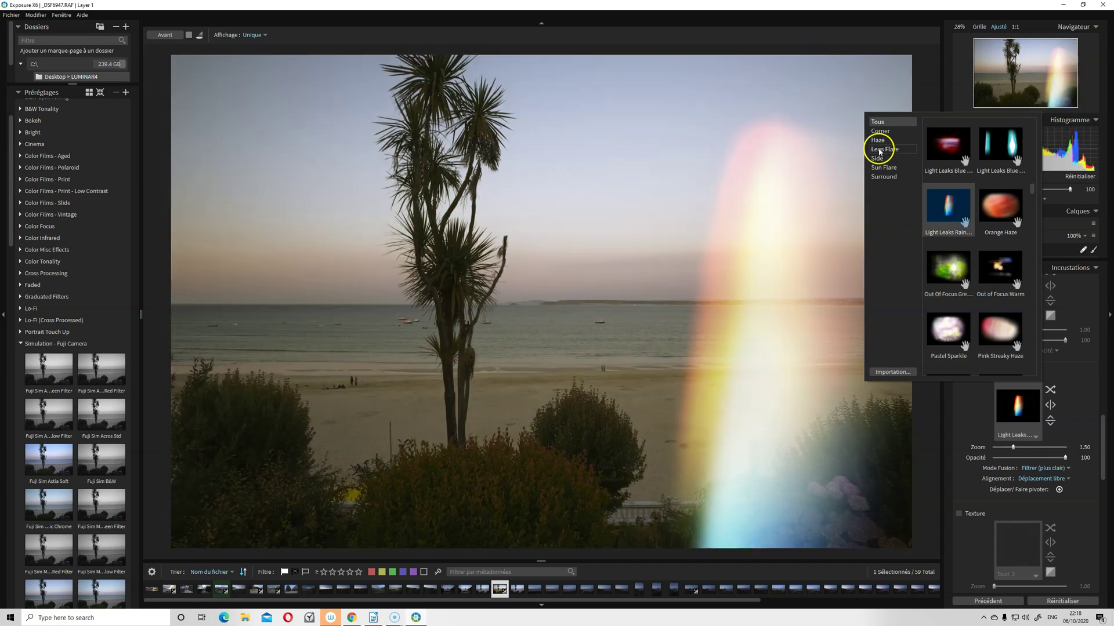
left_click(1010, 206)
left_click(999, 268)
left_click(957, 316)
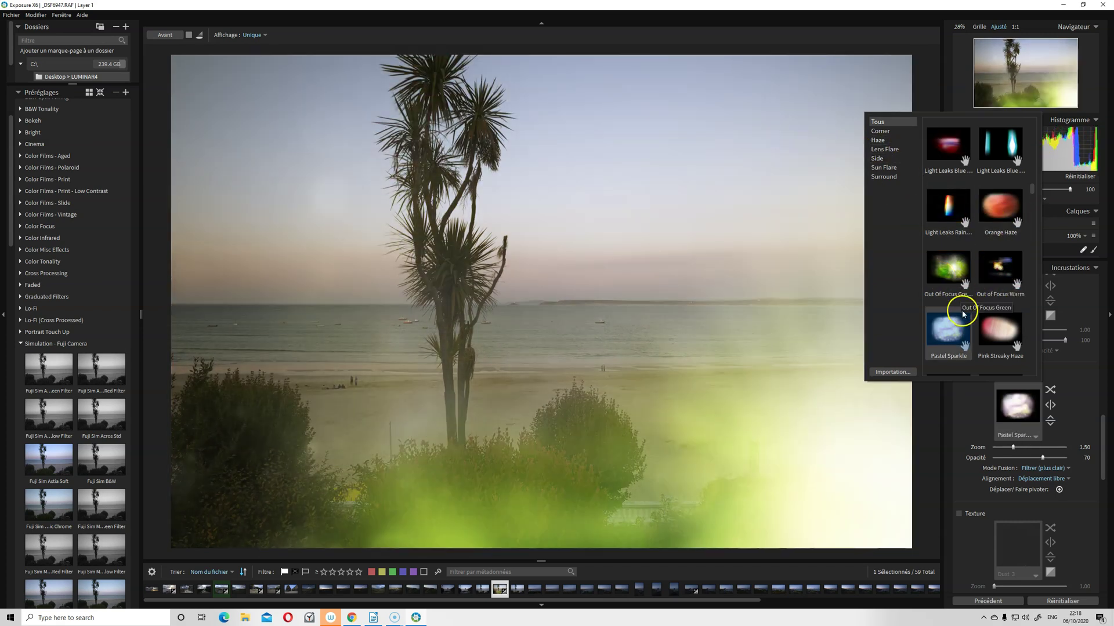
double_click(963, 329)
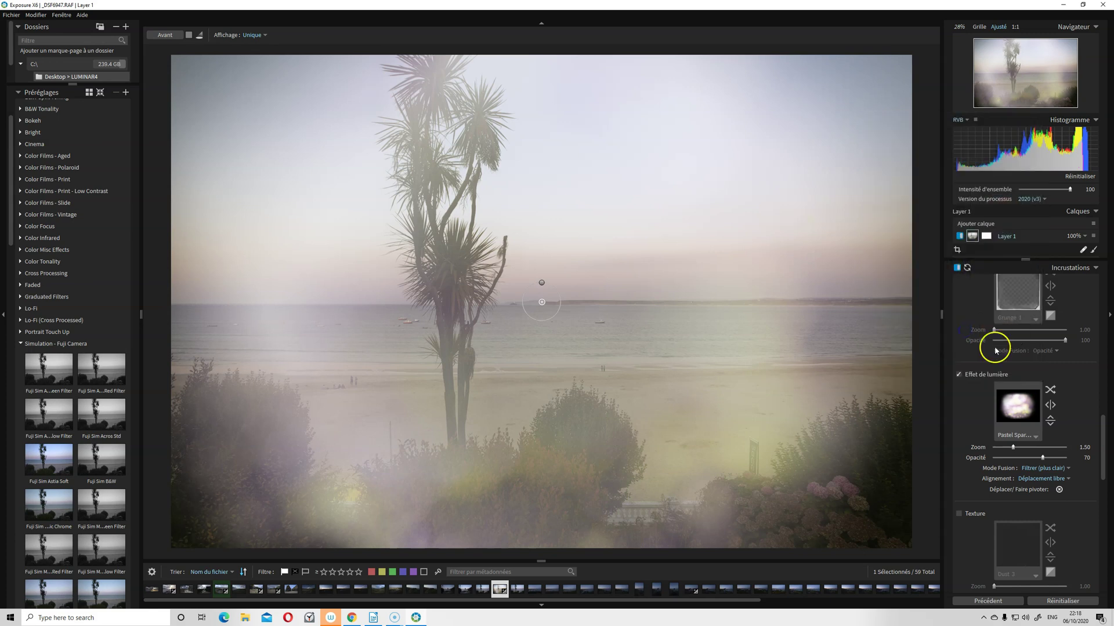
- Reposition the Pastel Sparkle light effect on the photo and turn the light effect off
left_click_drag(541, 302, 518, 300)
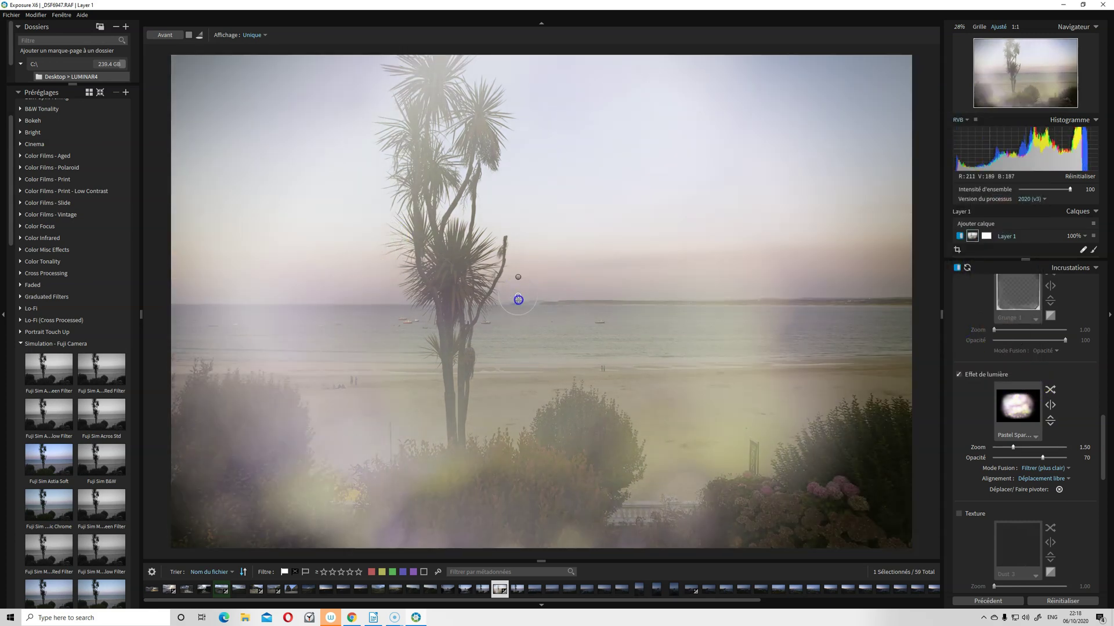
left_click_drag(525, 224, 927, 397)
left_click(959, 374)
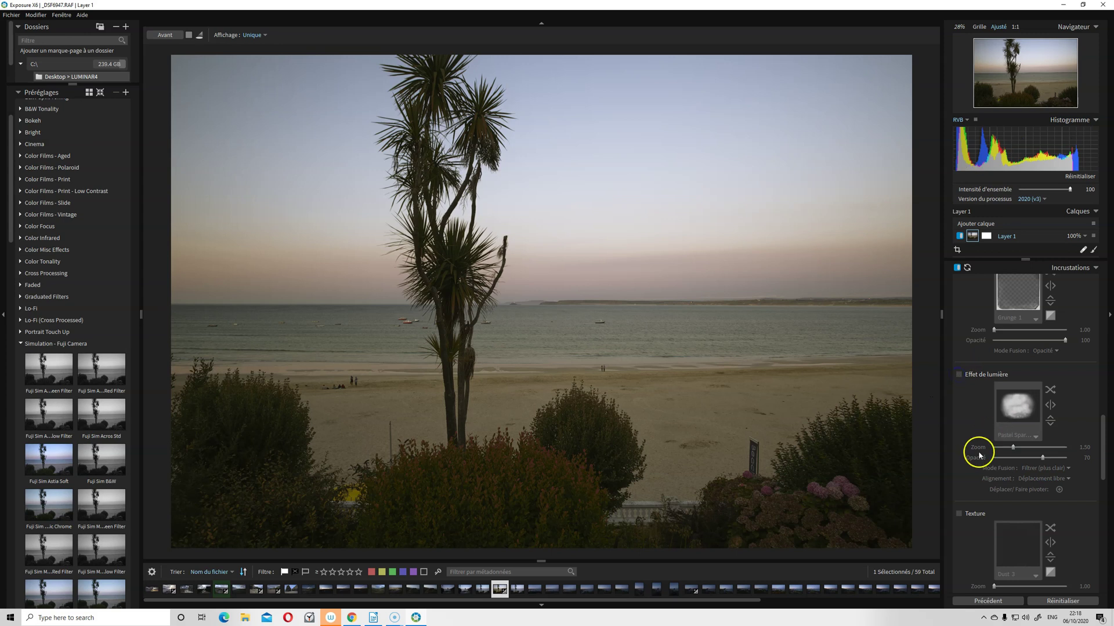
- Try the Dust 3 texture overlay and turn it off again
scroll(1008, 445, "down", 1)
left_click(959, 489)
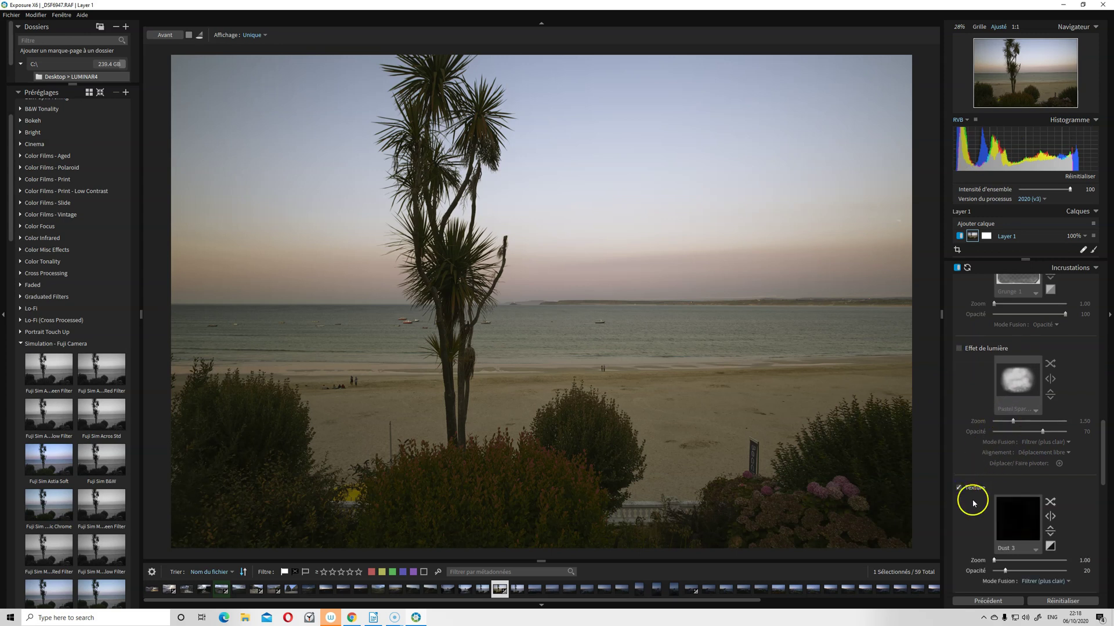
left_click(960, 489)
scroll(985, 454, "down", 1)
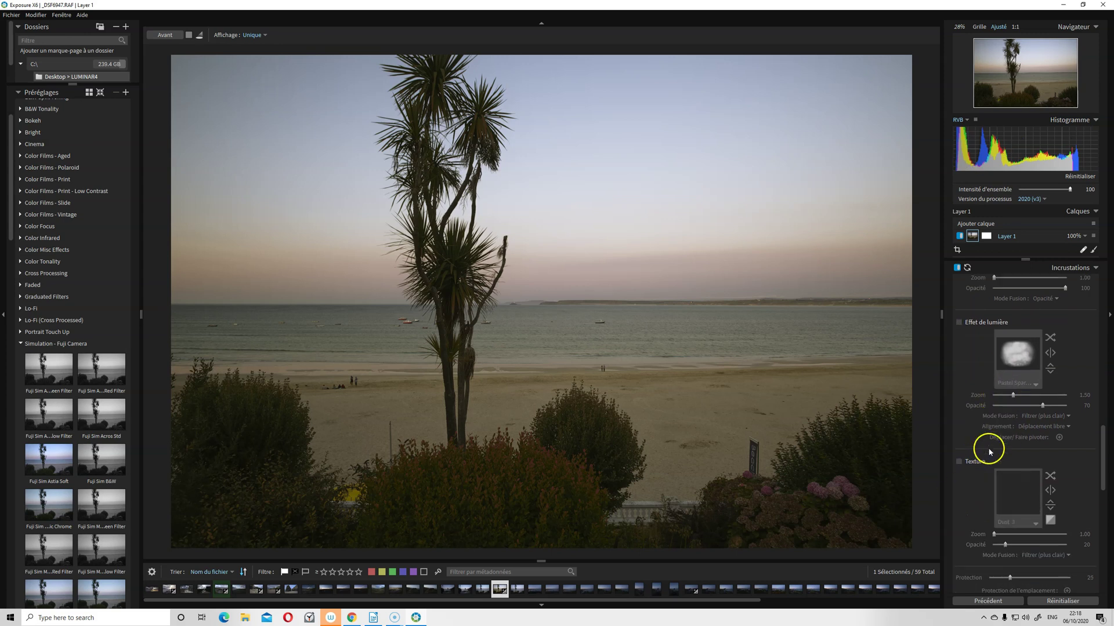
- Try the Grunge 1, Grunge 3 and Grunge 5 frames, turn the frame off and close the overlay settings
scroll(987, 450, "up", 4)
left_click(960, 311)
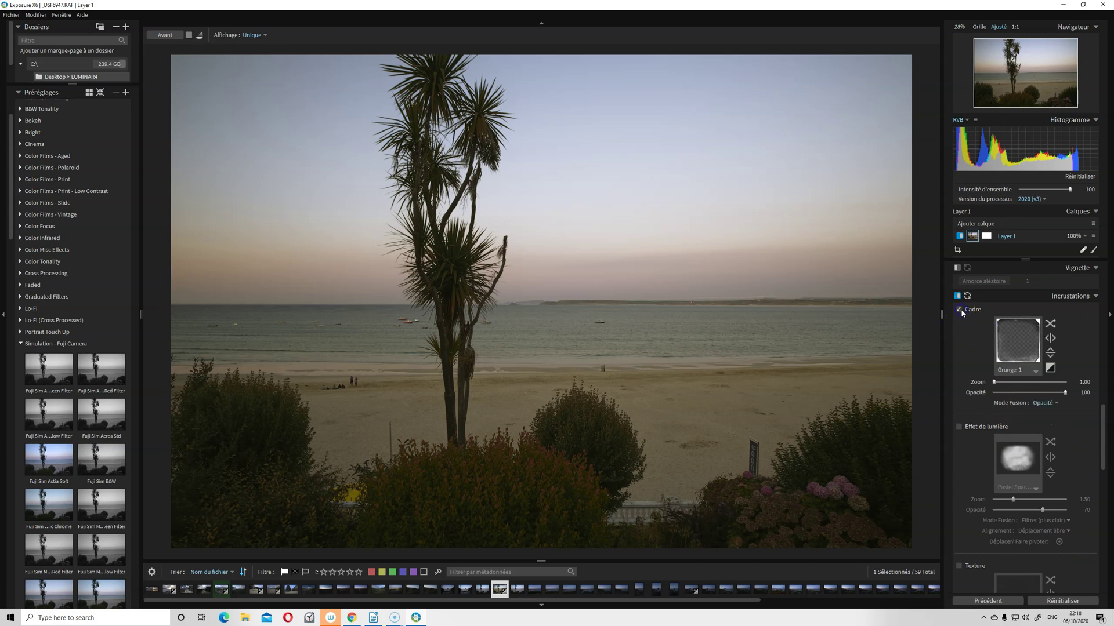
left_click(1026, 374)
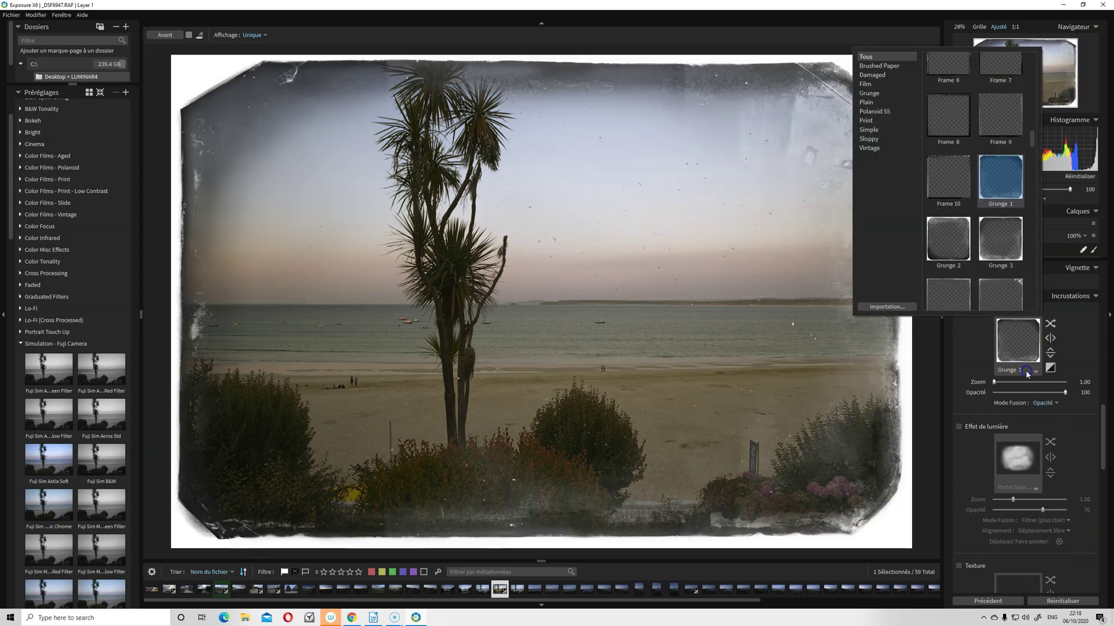
left_click(1000, 235)
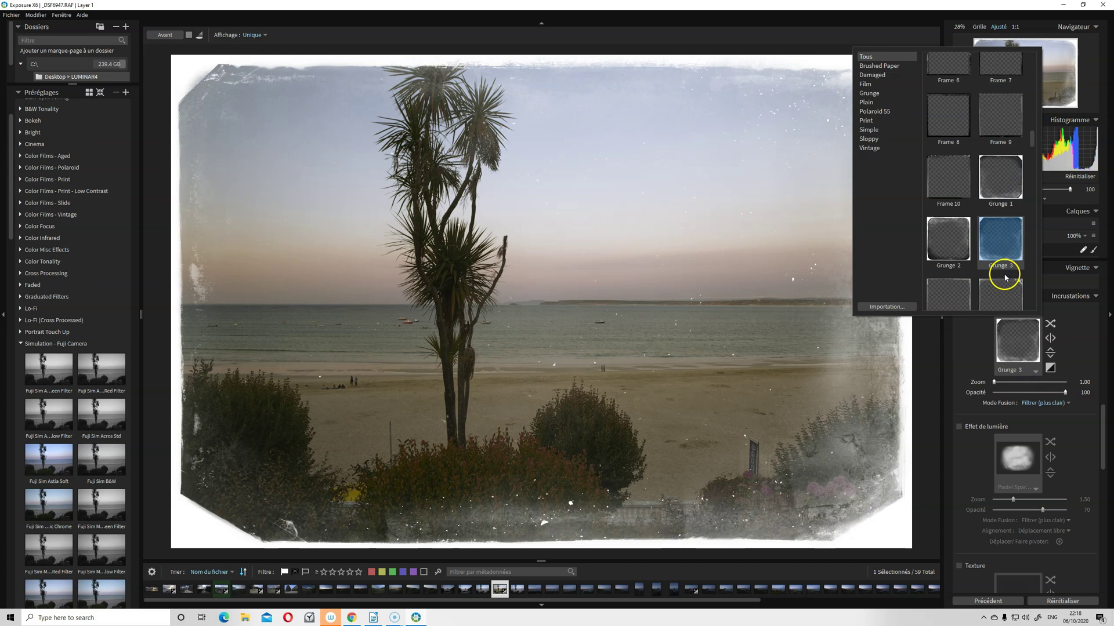
left_click(1001, 291)
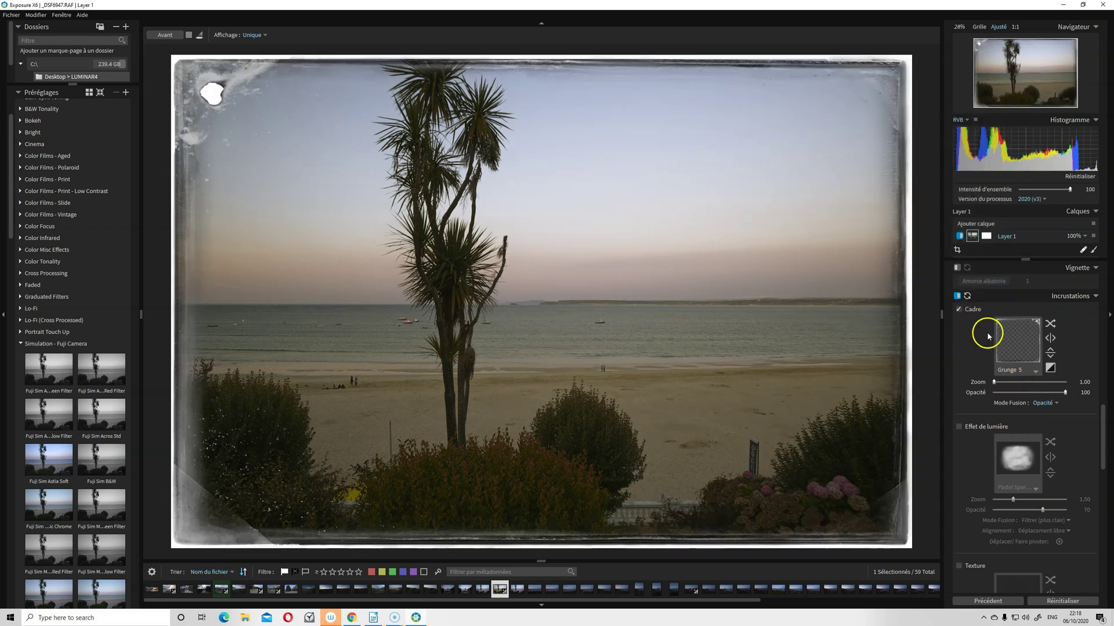
left_click(960, 310)
left_click(1024, 296)
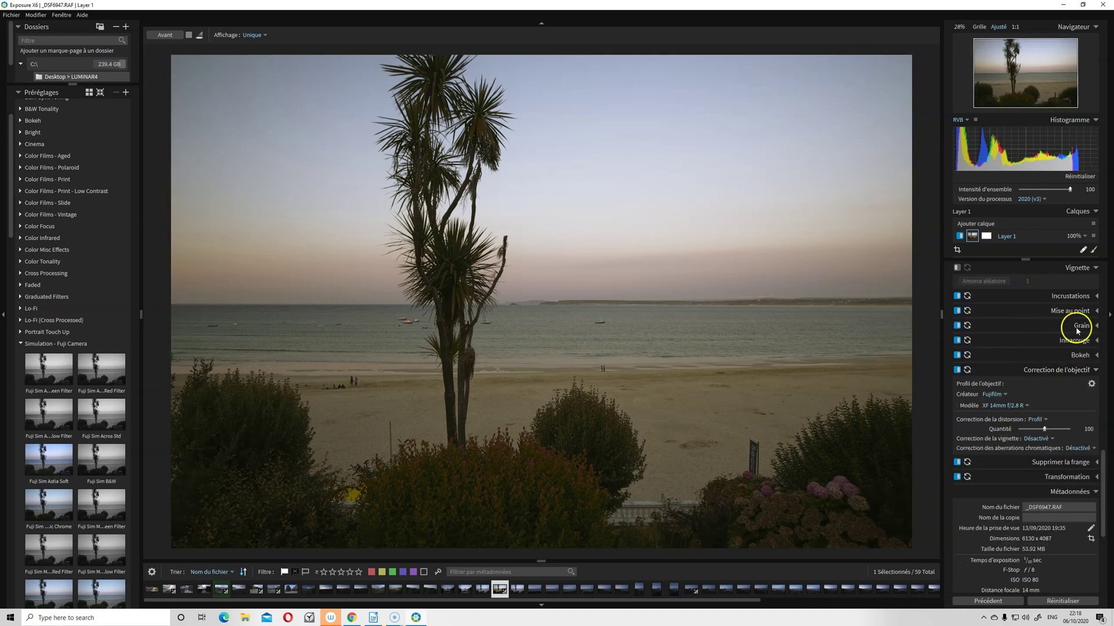
- Add a bokeh effect with a radial focus zone centred on the palm tree and an amount of 27
left_click(1079, 355)
left_click_drag(563, 316, 476, 283)
left_click_drag(994, 450, 1022, 456)
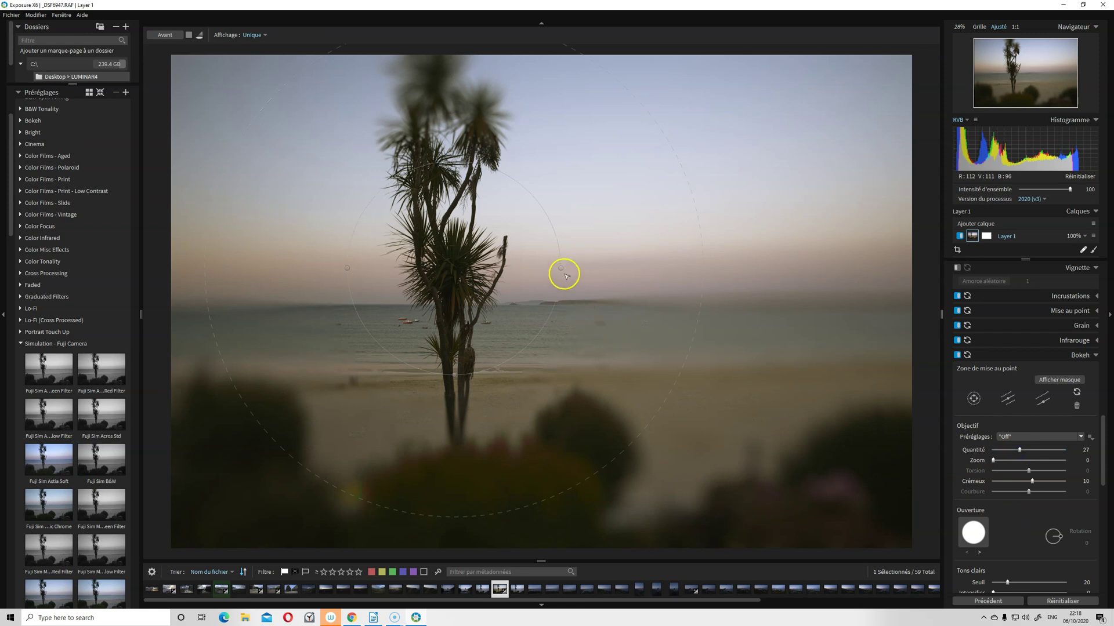
- Reshape the focus zone into a tall ellipse around the palm tree and set the bokeh amount to 4
left_click_drag(561, 267, 505, 316)
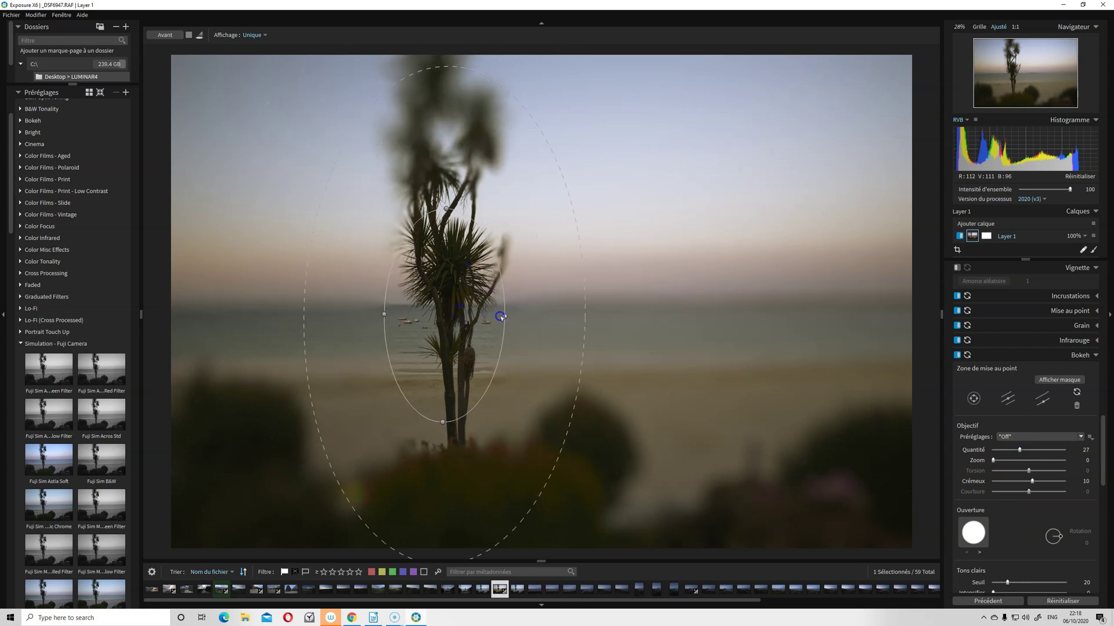
left_click_drag(446, 209, 457, 91)
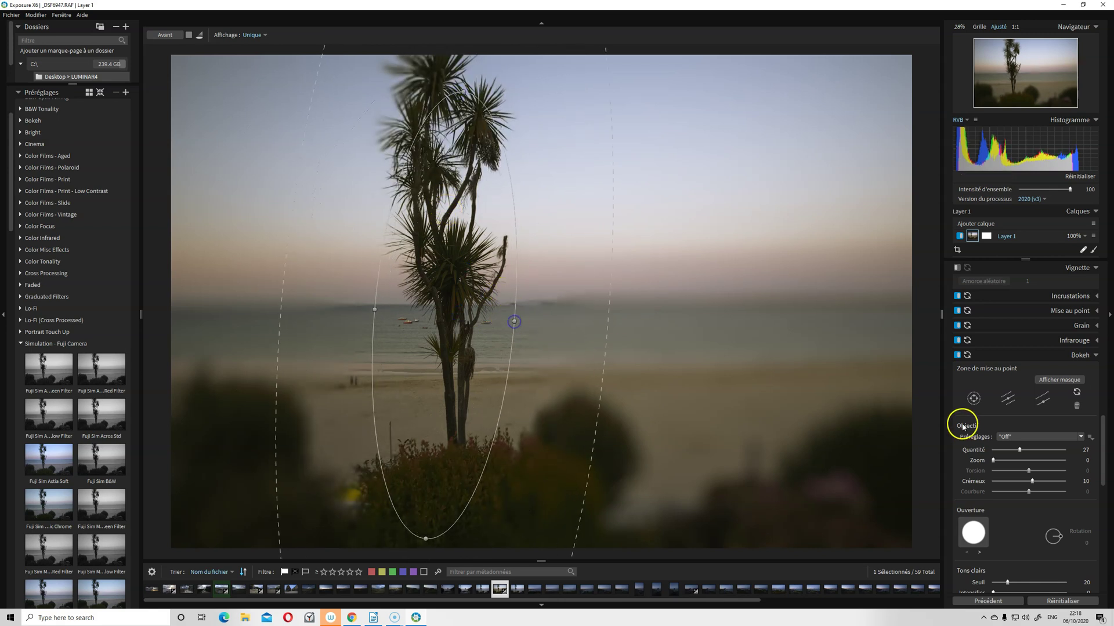
left_click_drag(1019, 450, 998, 457)
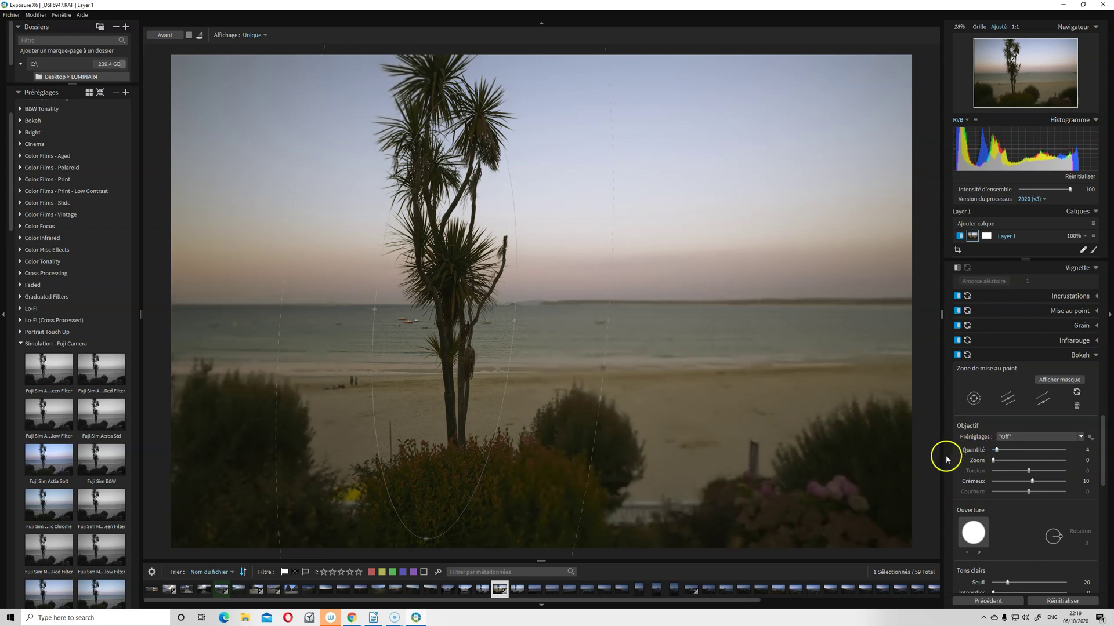
- Change the bokeh aperture to the hexagonal shape and set its rotation to 50
scroll(974, 464, "down", 1)
left_click(982, 476)
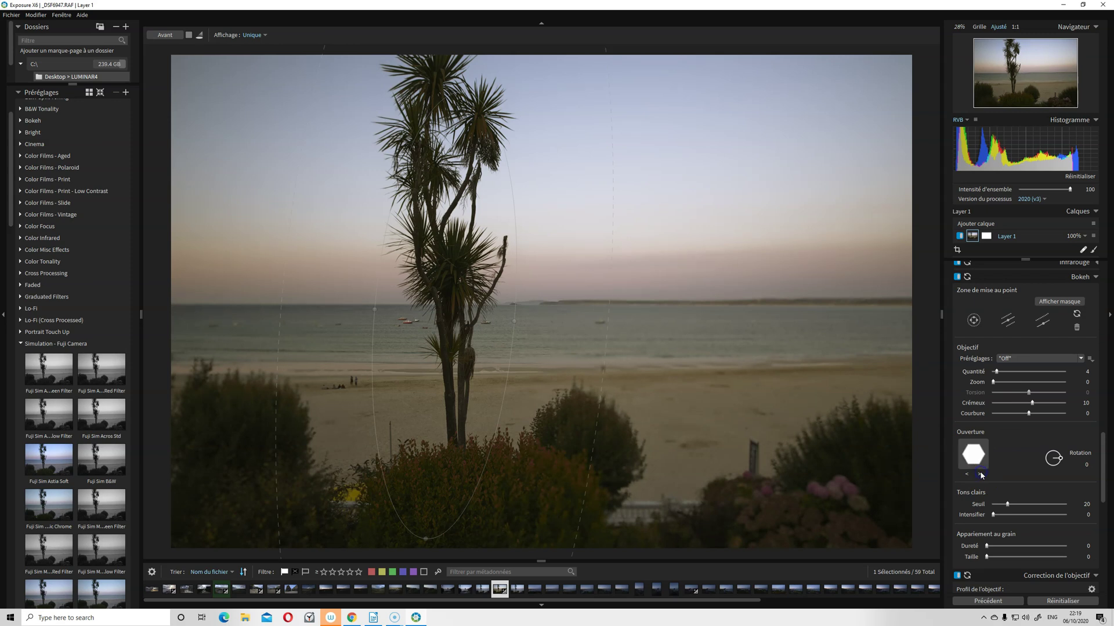
scroll(1004, 458, "down", 1)
left_click_drag(1059, 432, 1063, 431)
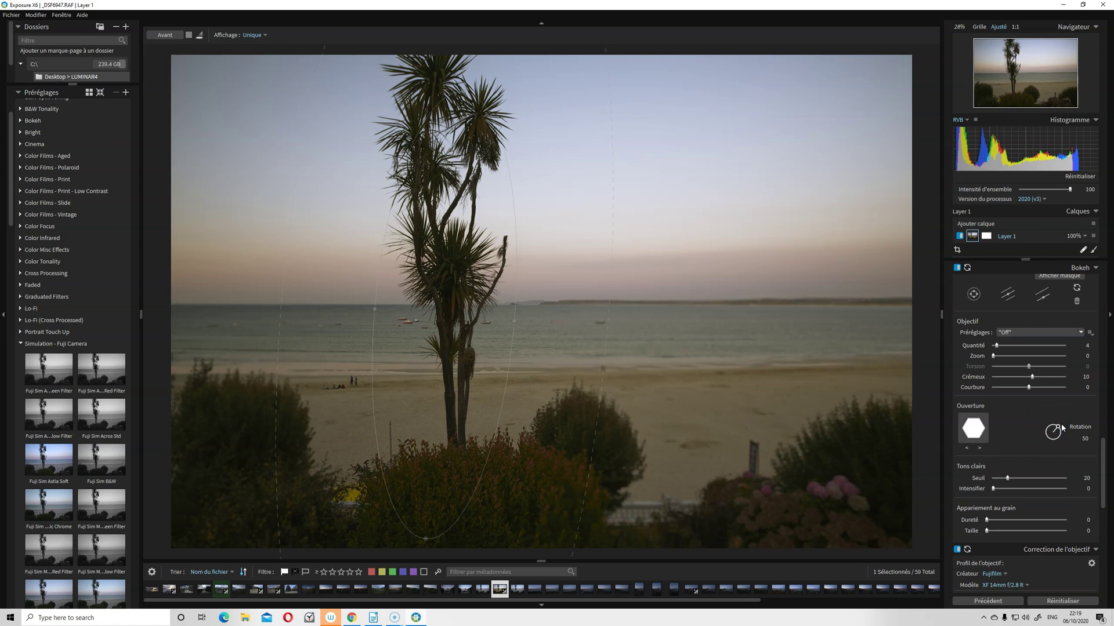
- Examine the lens correction, transformation and defringe settings, and return to the basic adjustments
scroll(1061, 426, "down", 4)
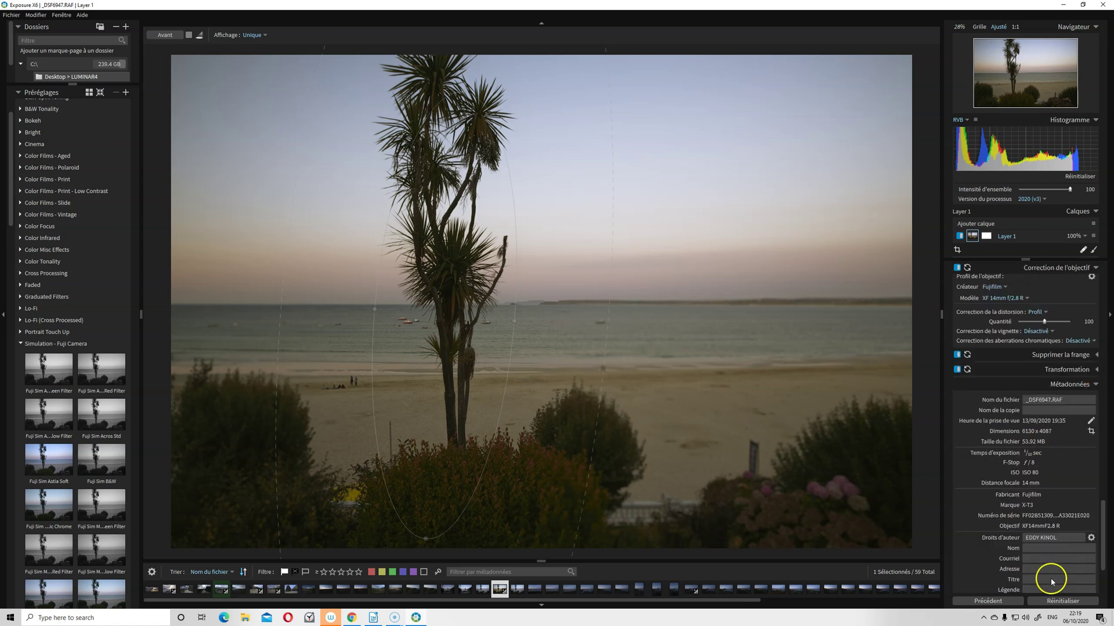
left_click(1096, 369)
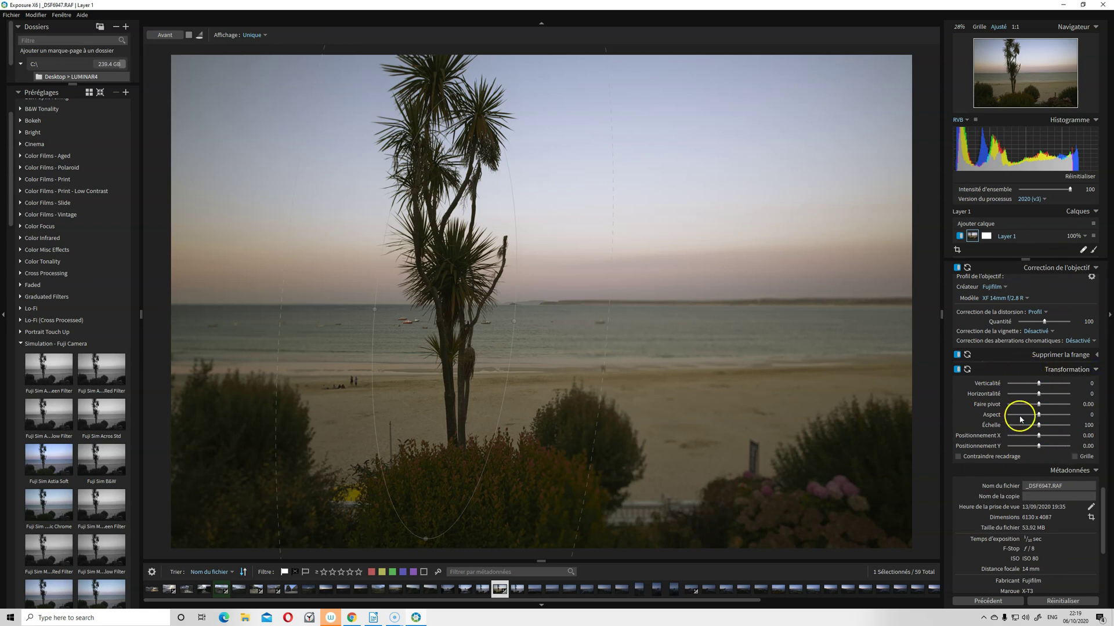
left_click(1083, 359)
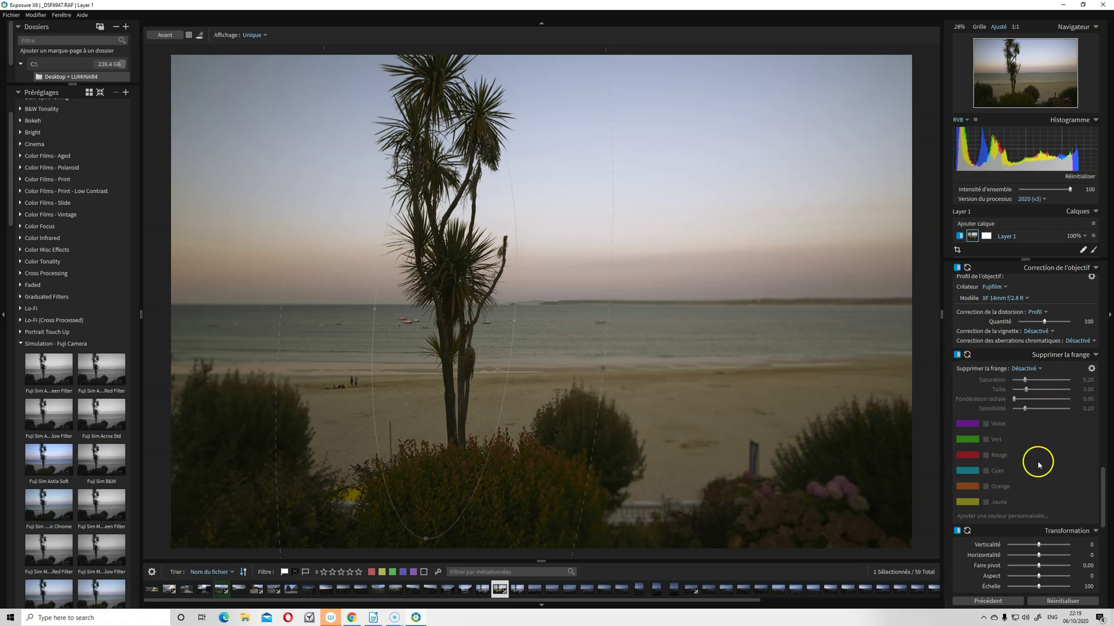
scroll(1025, 461, "down", 10)
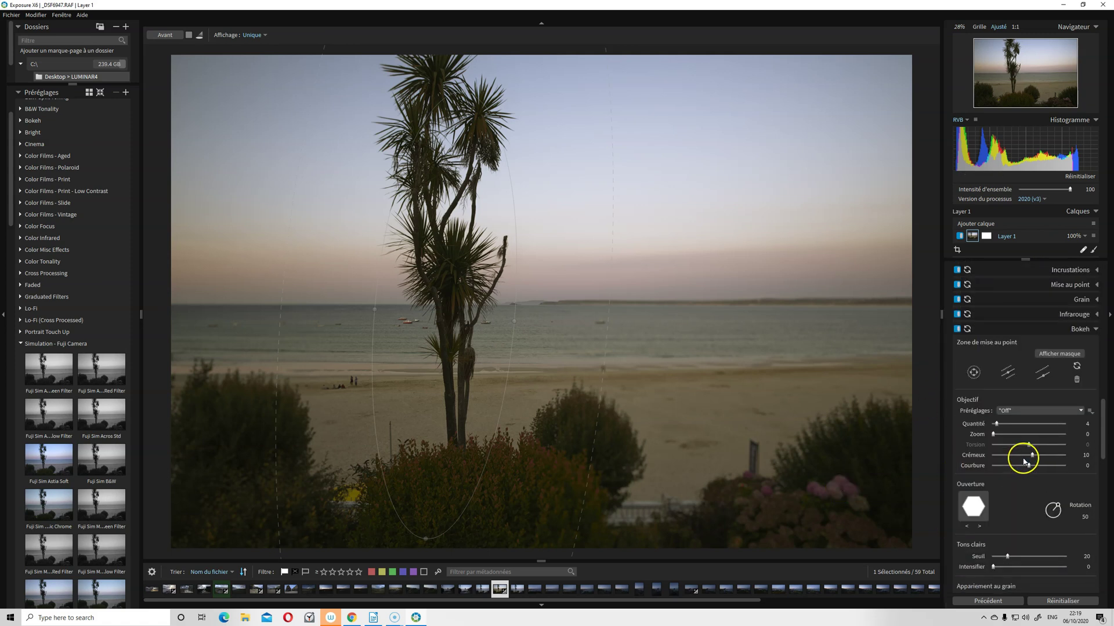
scroll(999, 469, "up", 3)
scroll(995, 472, "up", 3)
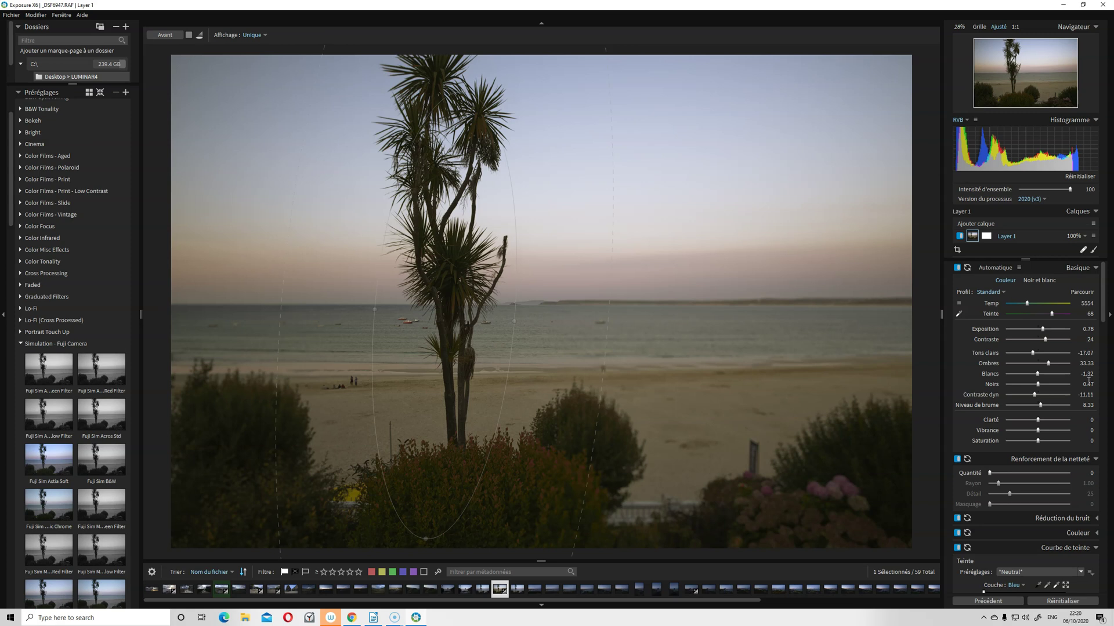
- Add a radial gradient mask on a new layer at the photo's centre and set its exposure to -0.35
left_click(1093, 251)
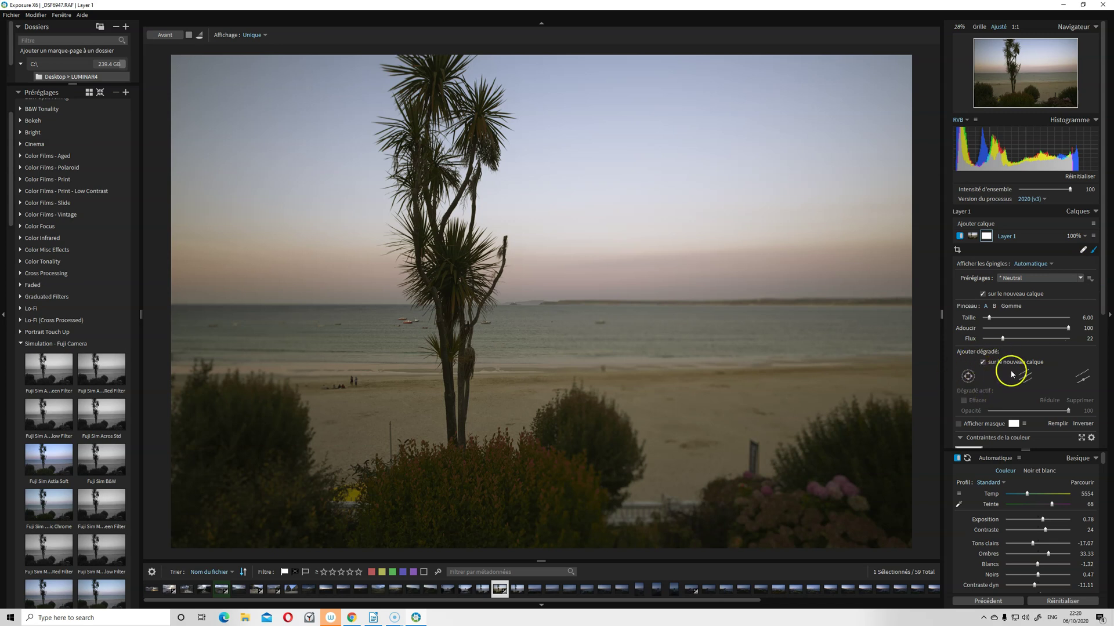
scroll(1015, 394, "down", 1)
left_click(968, 324)
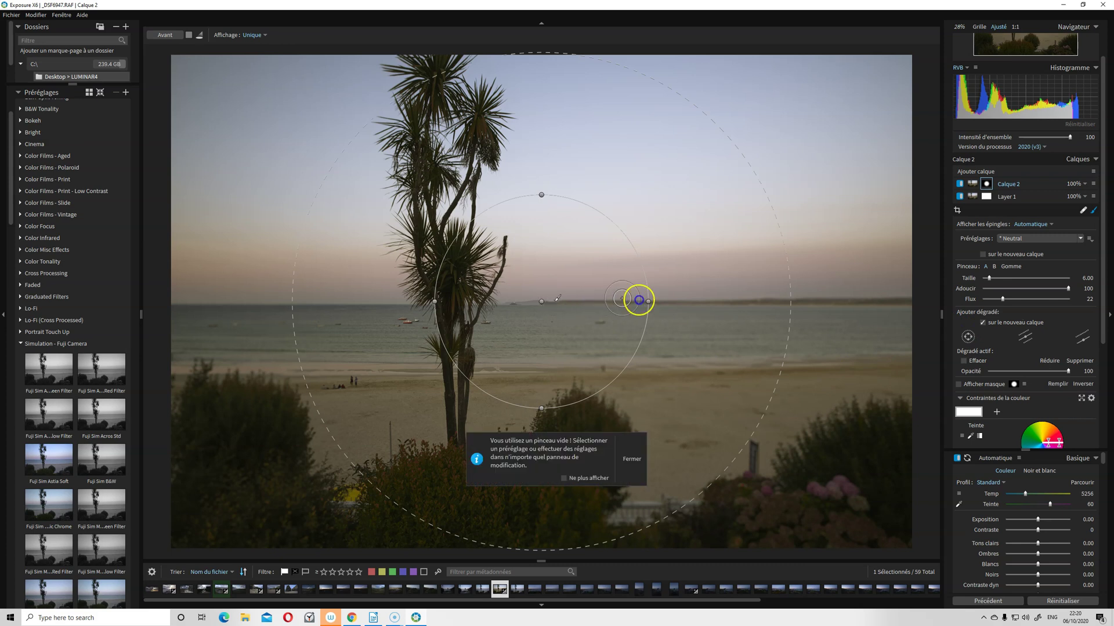
left_click(1037, 520)
left_click_drag(1037, 520, 1037, 520)
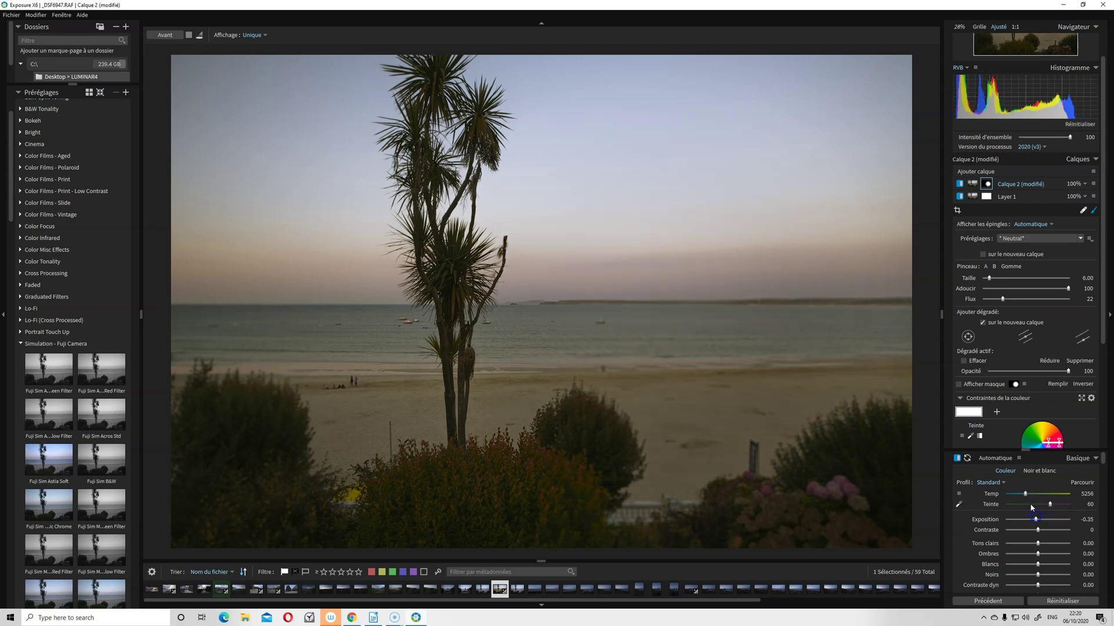
- Invert the radial layer's mask and set its exposure to -0.83 to darken the photo's surroundings
scroll(998, 174, "down", 1)
right_click(984, 157)
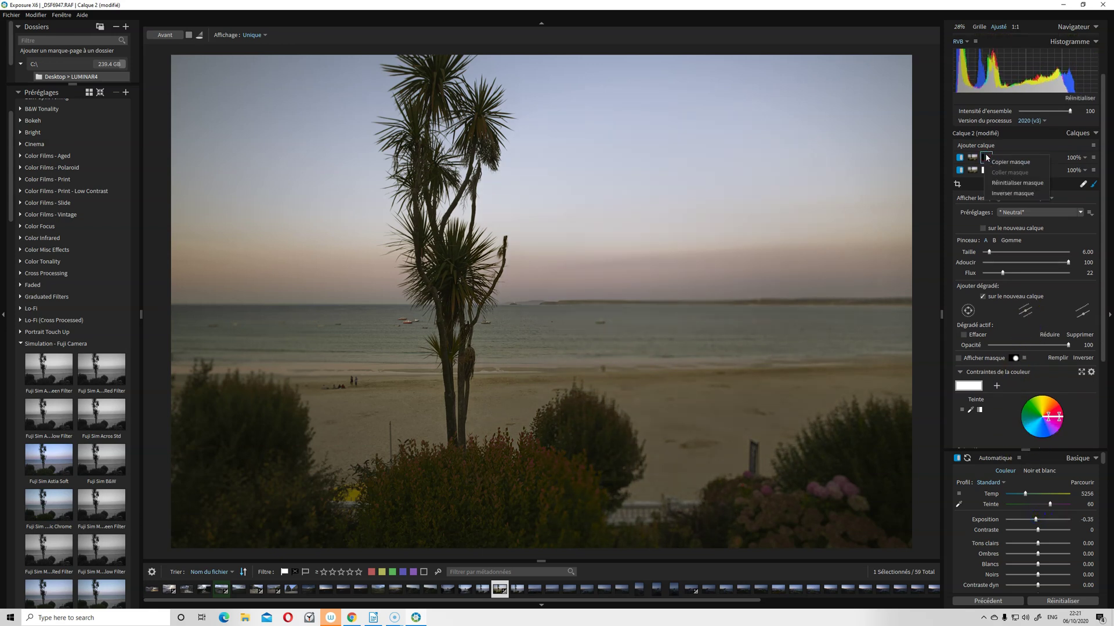
left_click(998, 193)
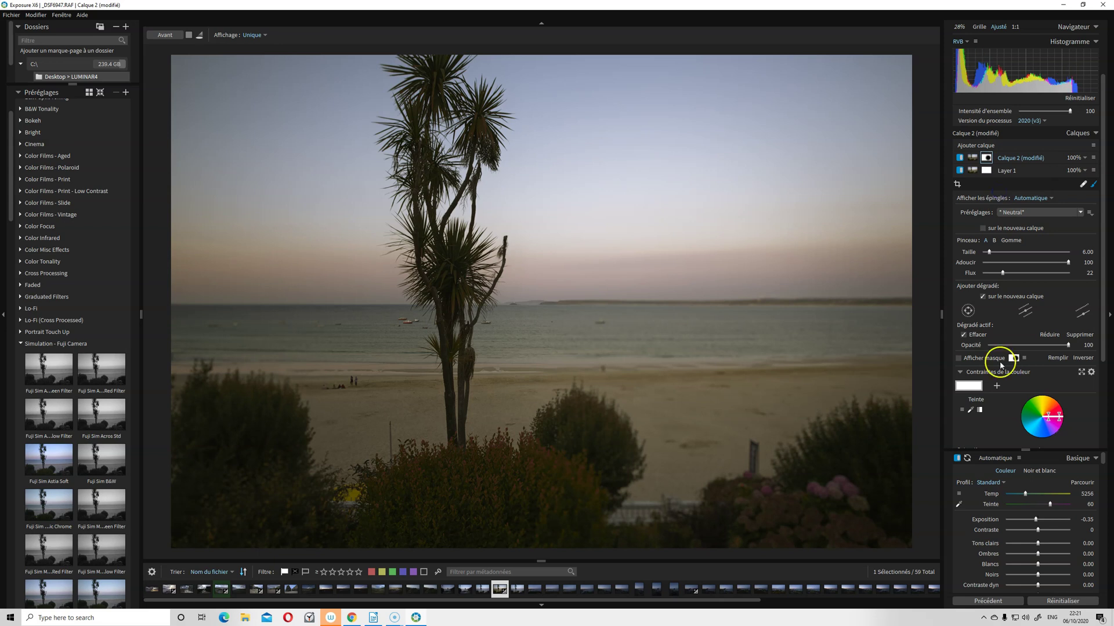
left_click_drag(1037, 520, 1033, 521)
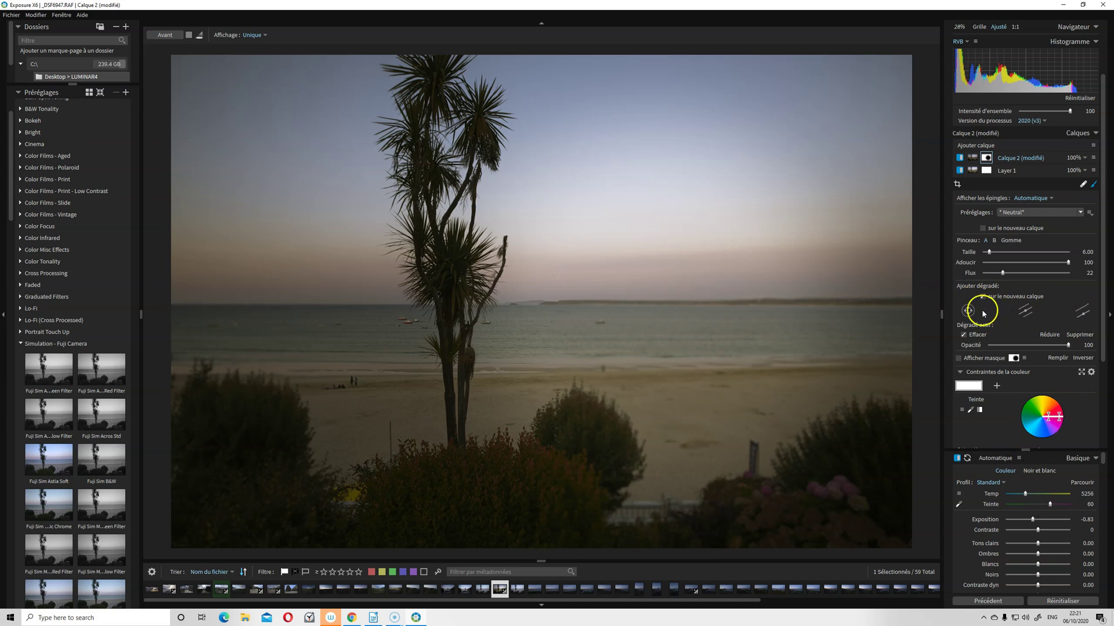
left_click_drag(659, 316, 366, 261)
- Add a band gradient and a half-plane gradient near the horizon on separate new layers, setting the half-plane layer's exposure to 0.14
left_click_drag(1025, 311, 626, 301)
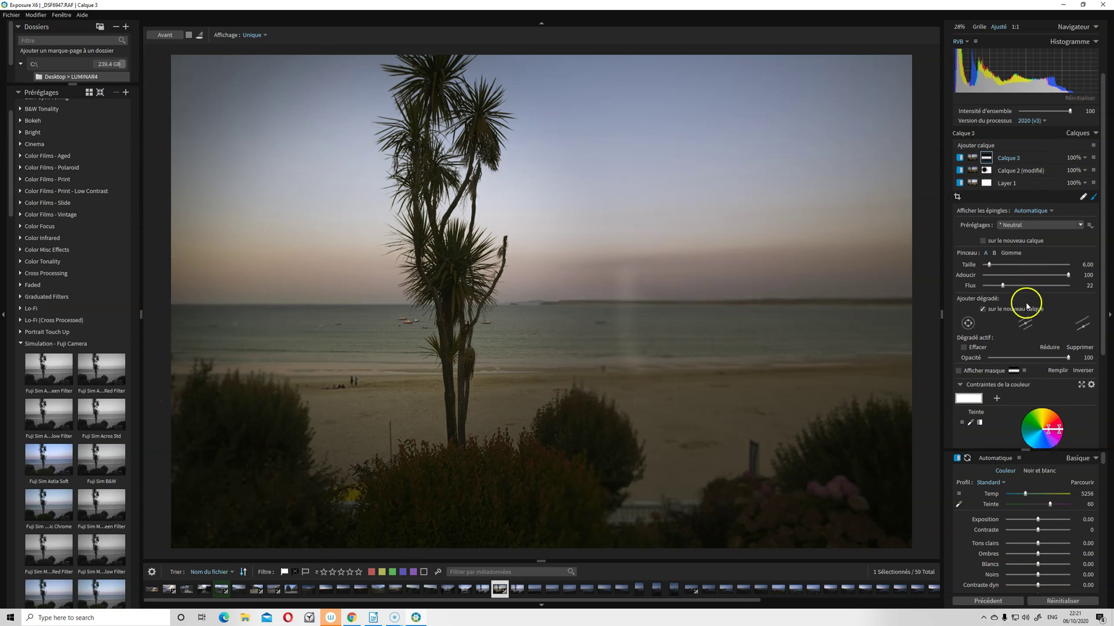
left_click(1082, 323)
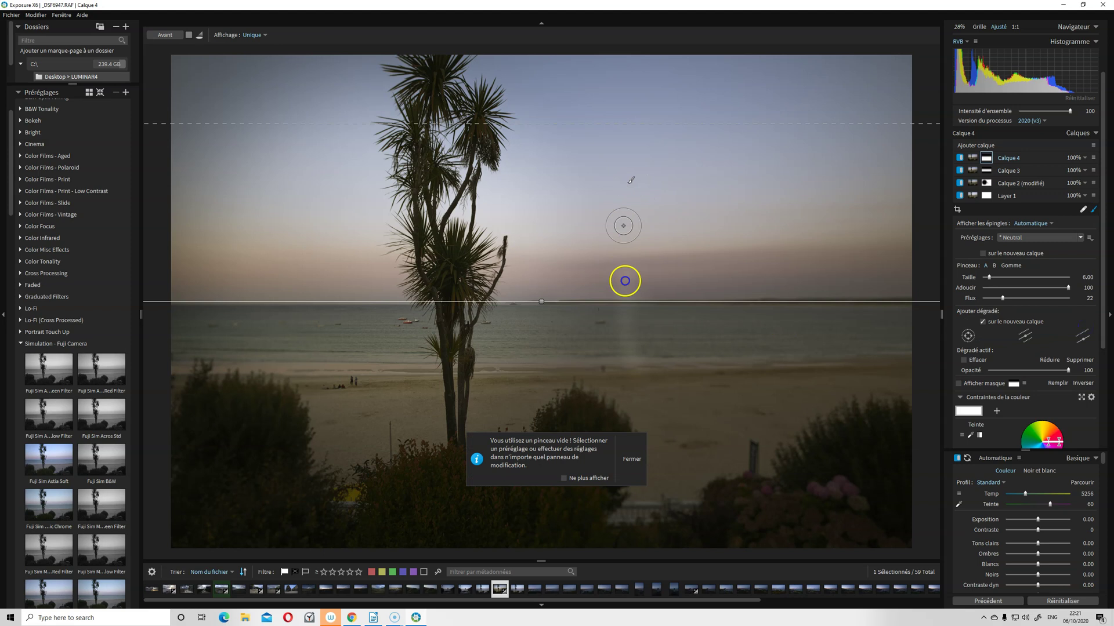
left_click_drag(542, 301, 543, 254)
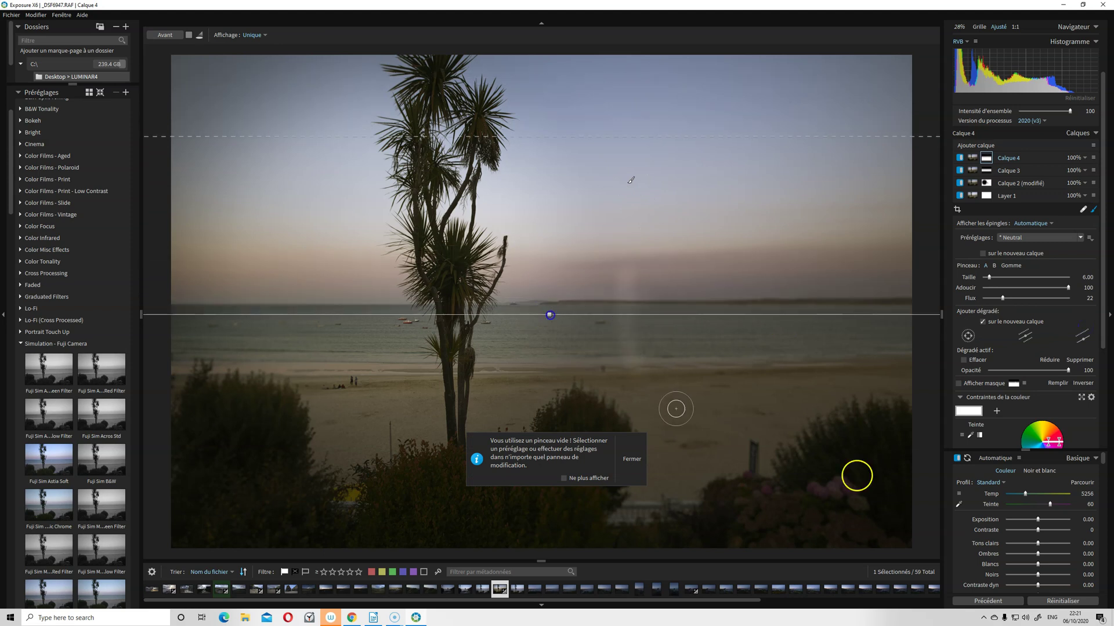
left_click_drag(1039, 520, 1039, 525)
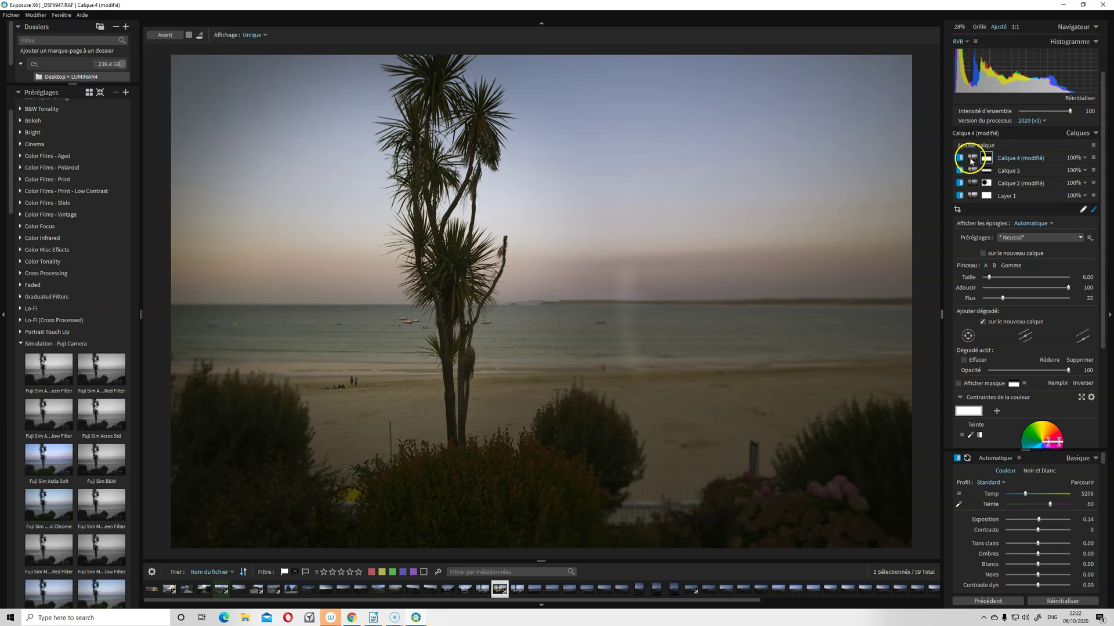
- Delete the half-plane gradient layer and the band gradient layer
right_click(967, 236)
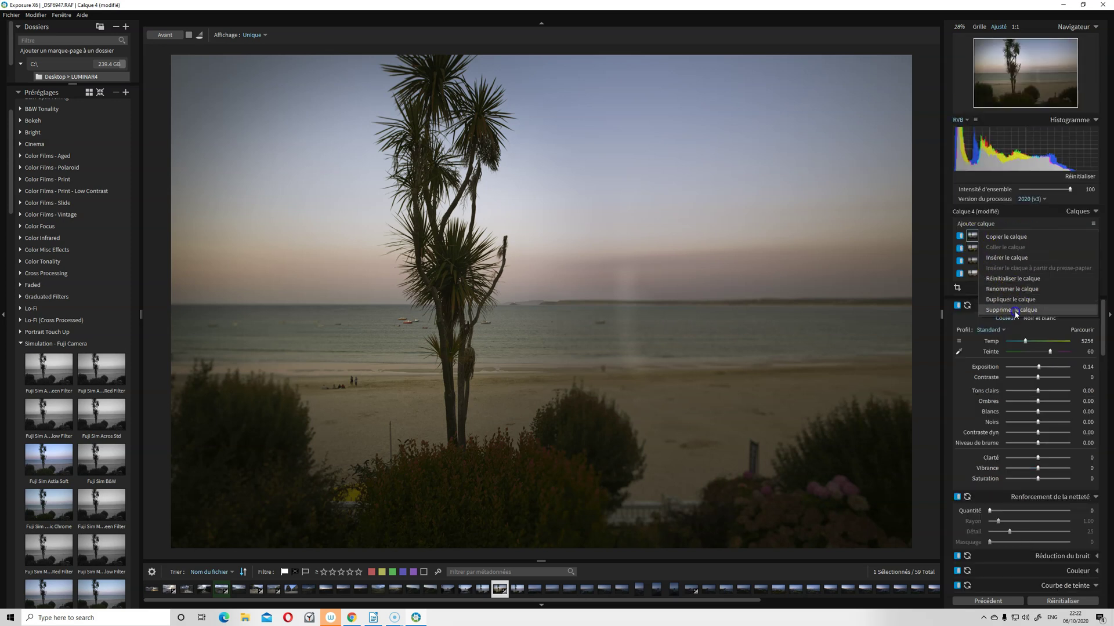
left_click(1012, 310)
left_click(980, 247, "shift")
right_click(989, 246)
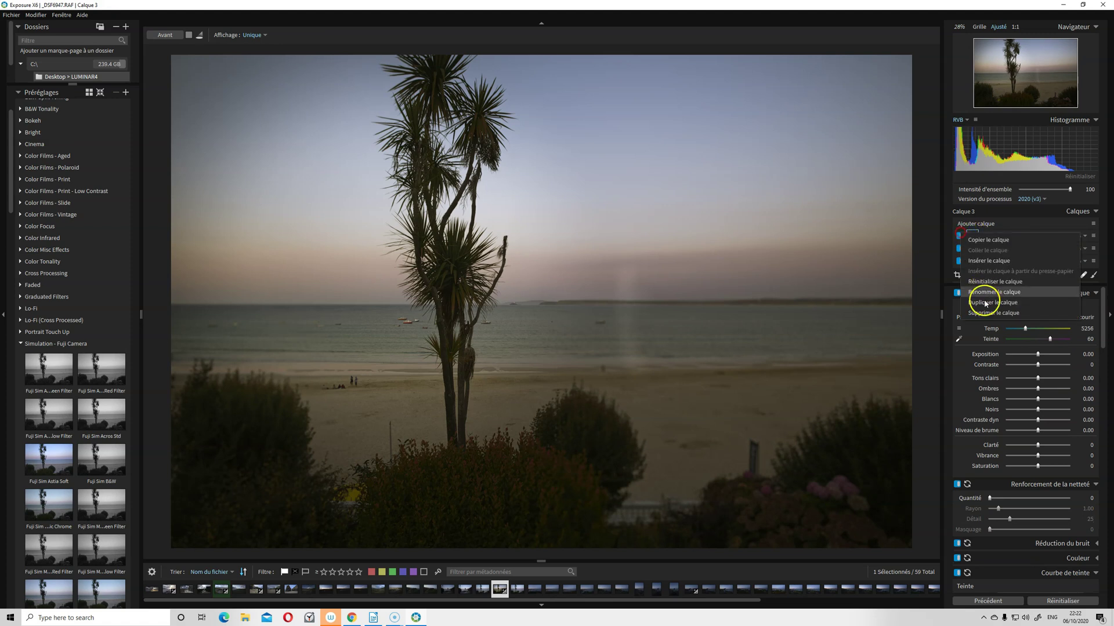
left_click(987, 316)
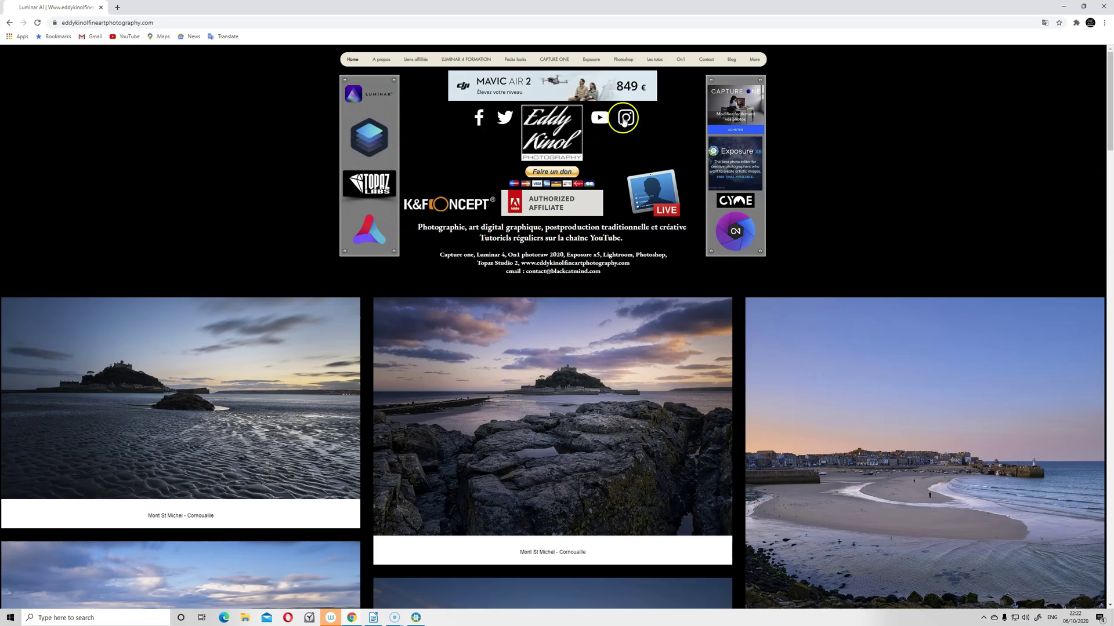
- In the web browser, look over the photography website's home page and open its Exposure page
scroll(734, 305, "down", 3)
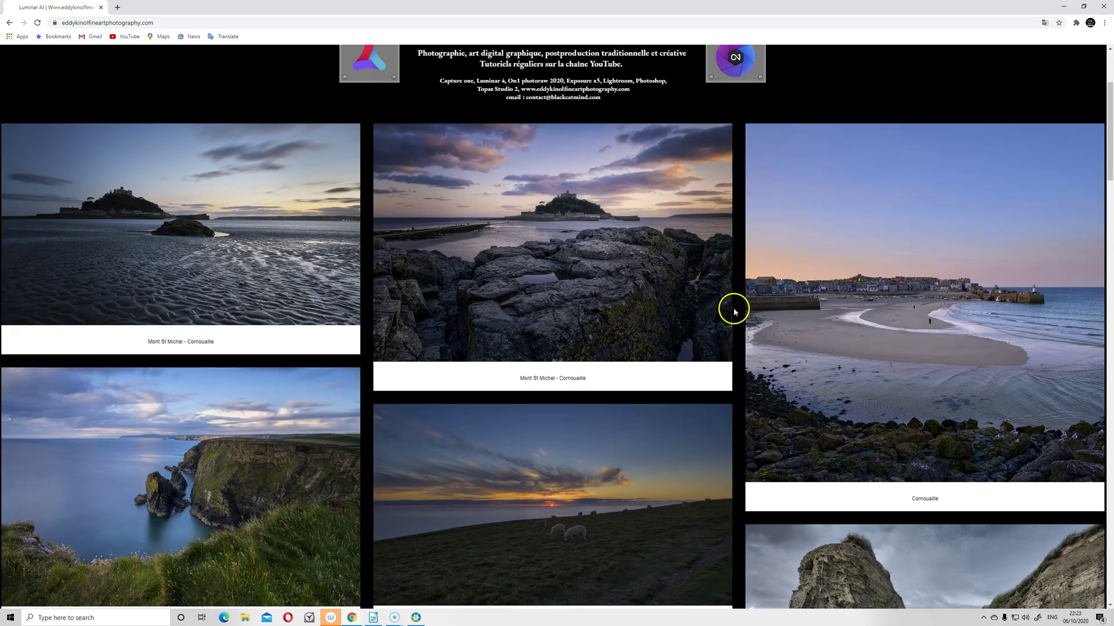
scroll(733, 306, "up", 3)
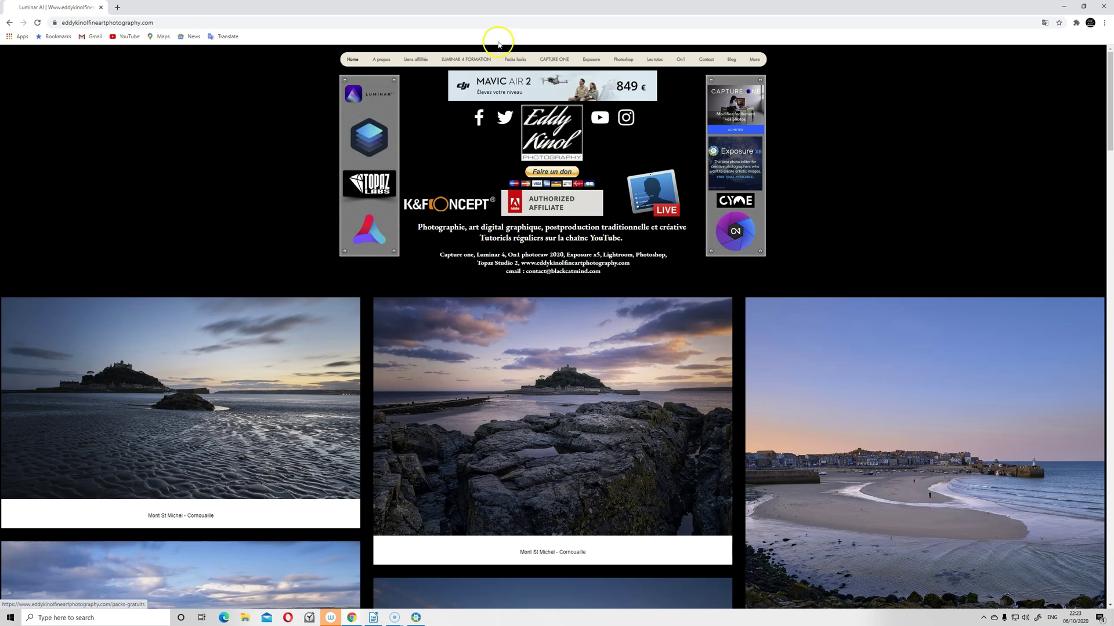
left_click(591, 60)
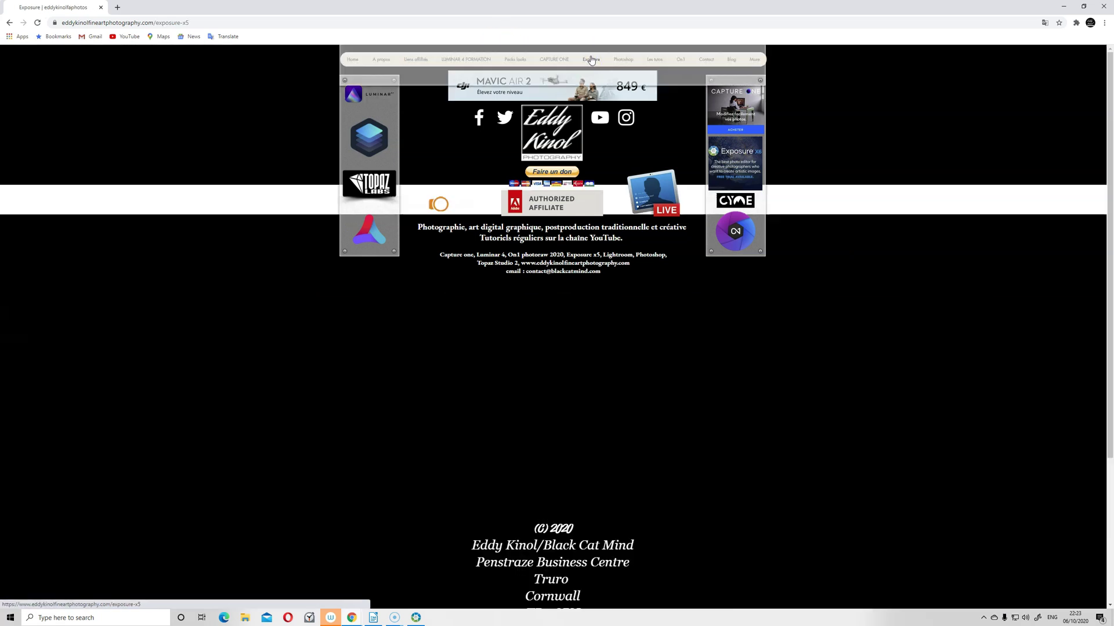